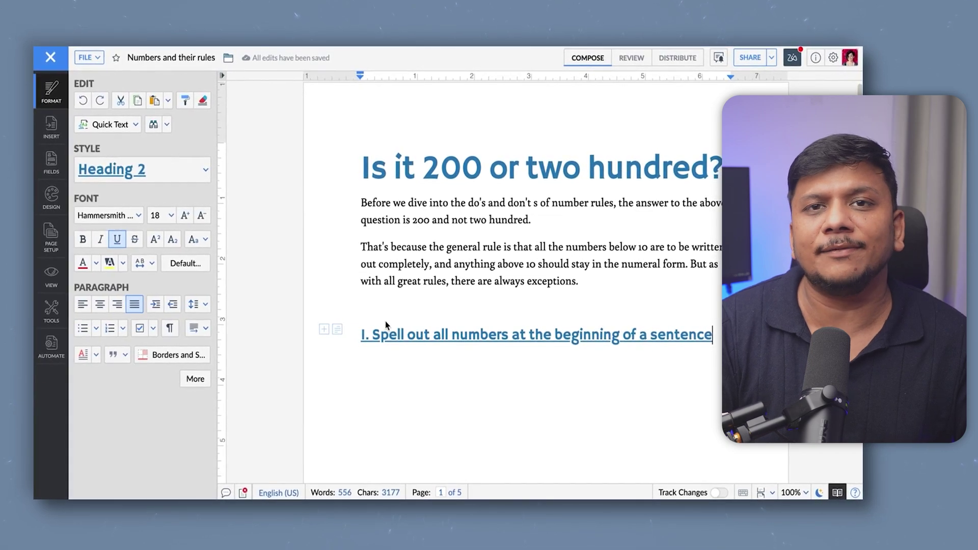
# Open the paragraph Style list in the Zoho Writer Format panel.
pyautogui.click(185, 170)
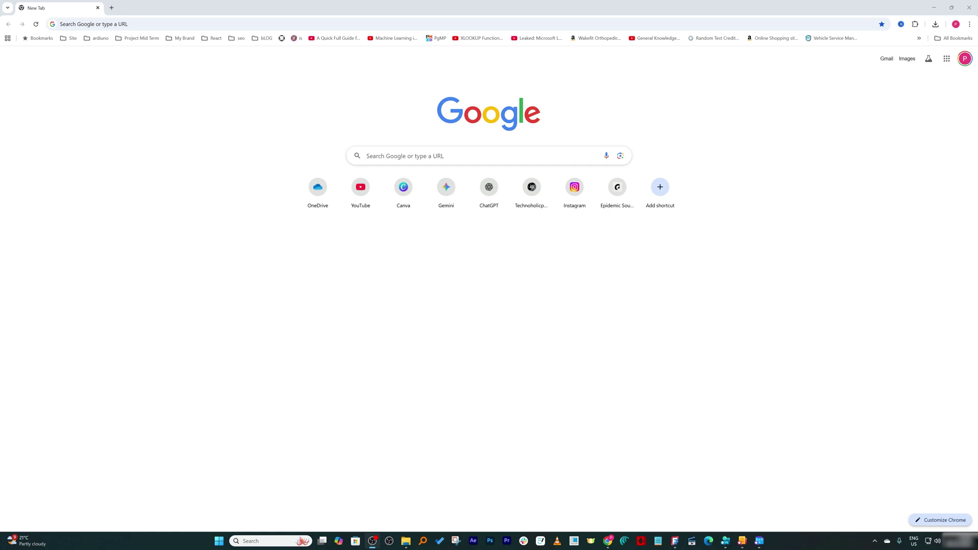
# Search Google for 'zohodrive' from the Chrome address bar.
pyautogui.hotkey('ctrl', 'l')
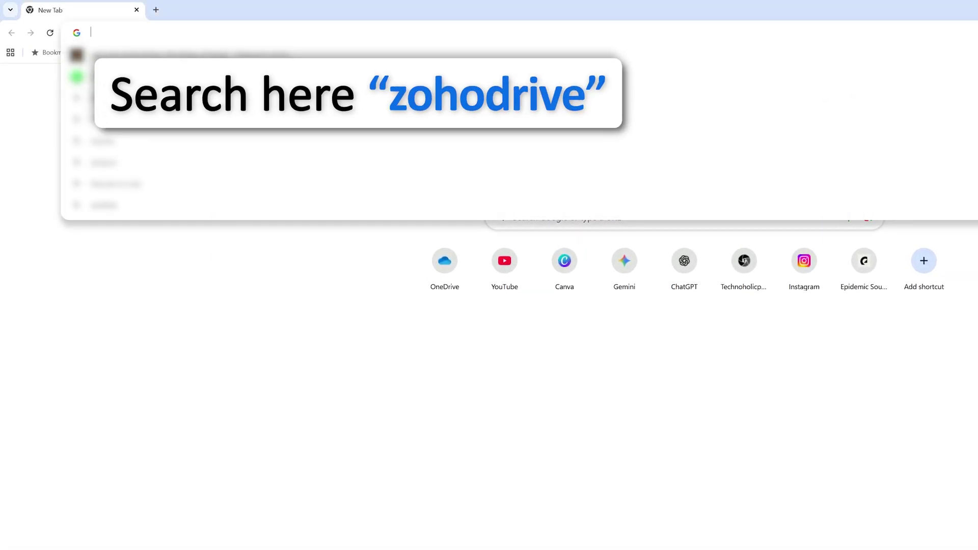
pyautogui.write('zohodrive')
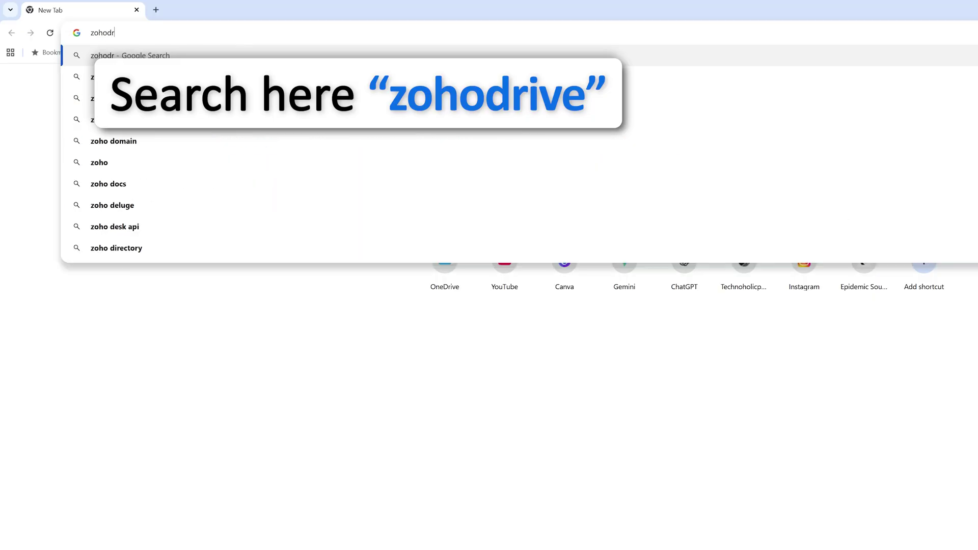
pyautogui.press('Return')
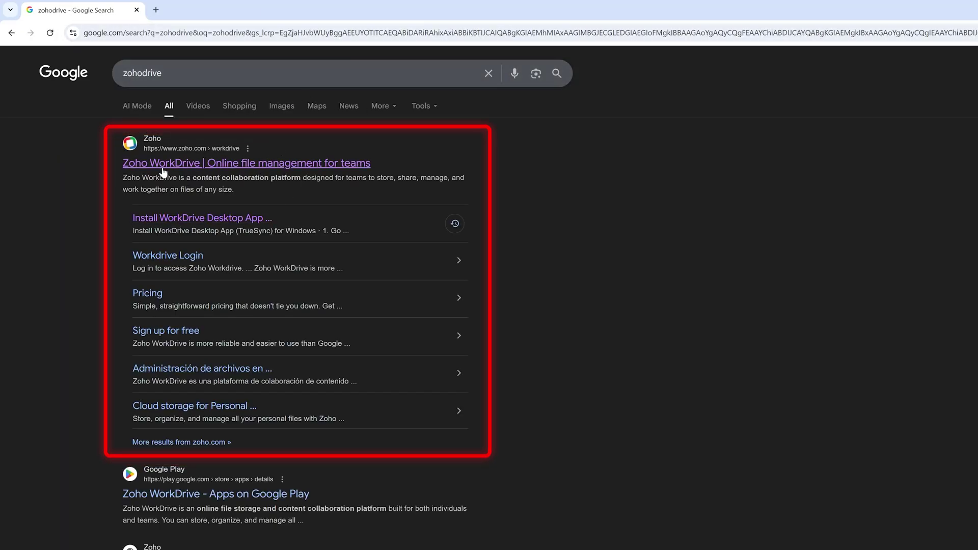
# From the install article, download the Windows TrueSync installer with the licence accepted, then open the Linux page.
pyautogui.click(221, 219)
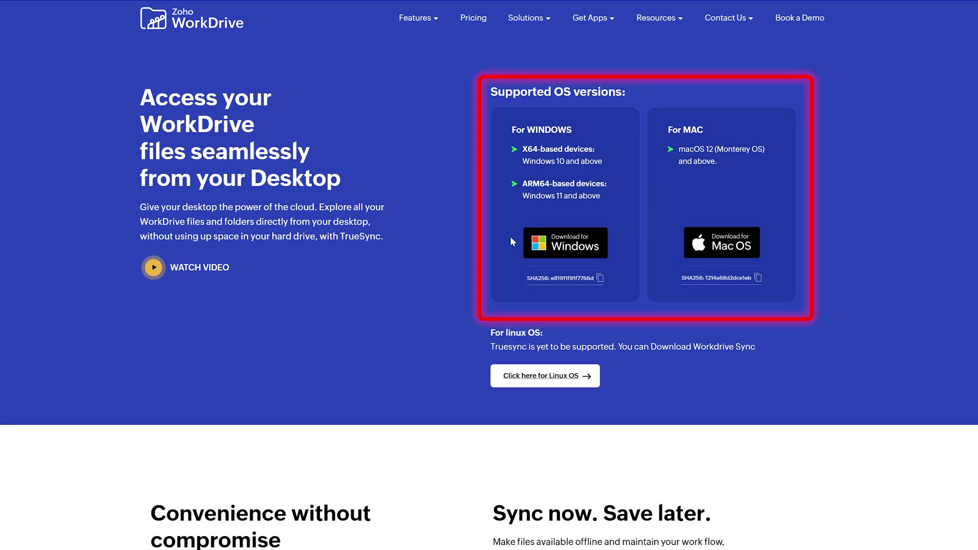
pyautogui.click(581, 242)
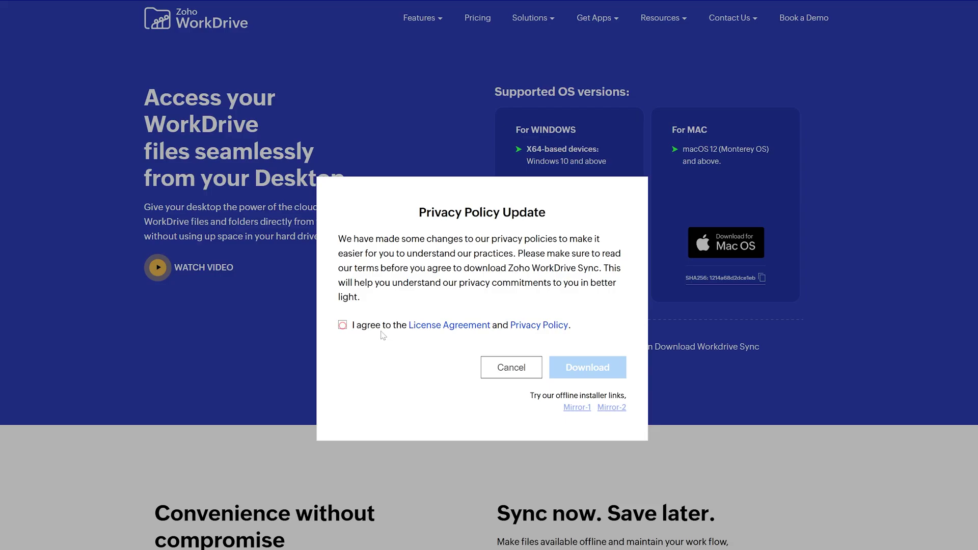
pyautogui.click(379, 330)
pyautogui.click(573, 371)
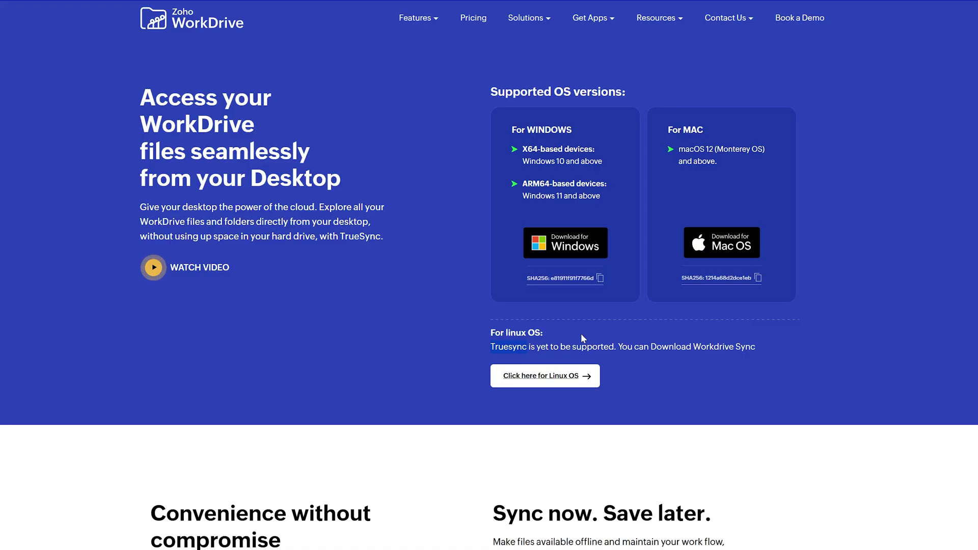
pyautogui.click(584, 373)
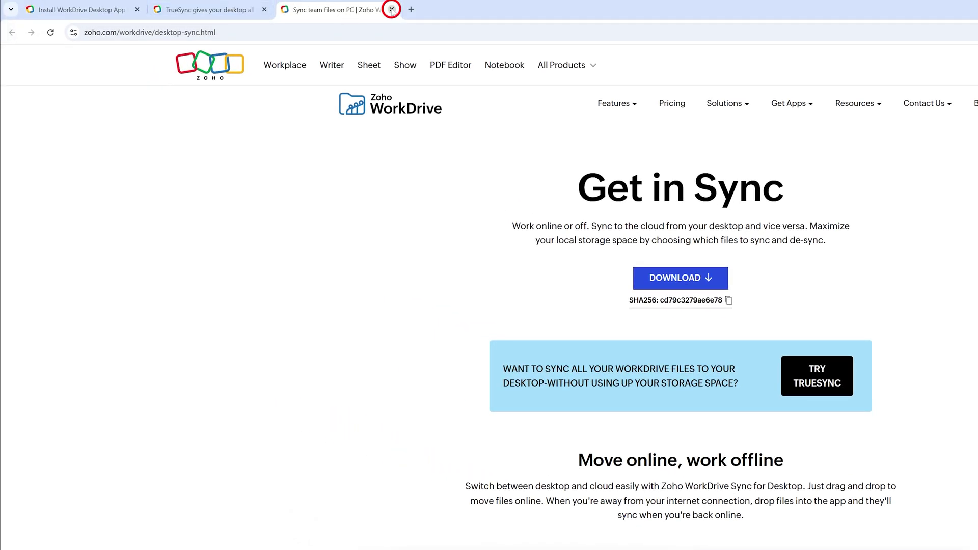
# Close the Linux page tab and run the downloaded ZohoTrueSyncInstaller from Chrome's downloads.
pyautogui.click(391, 9)
pyautogui.click(918, 33)
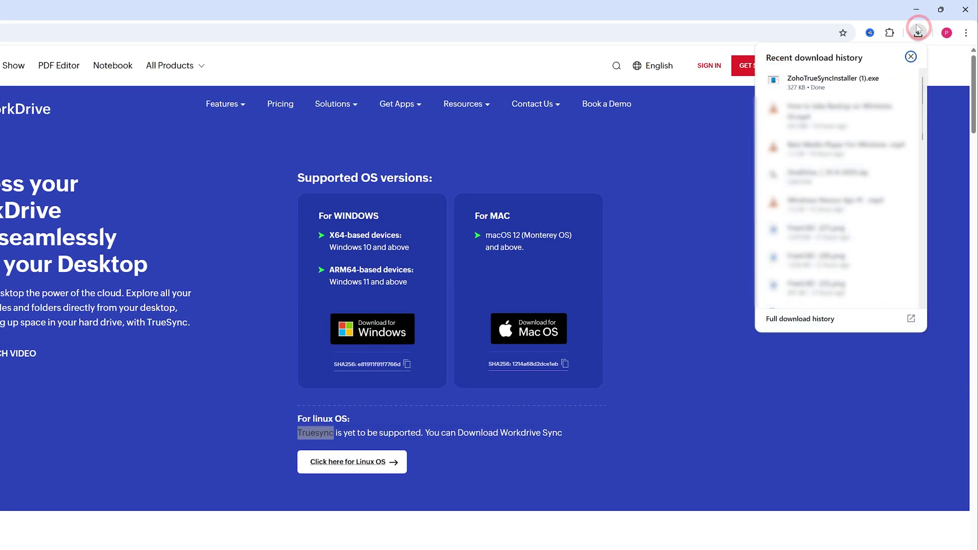
pyautogui.click(850, 80)
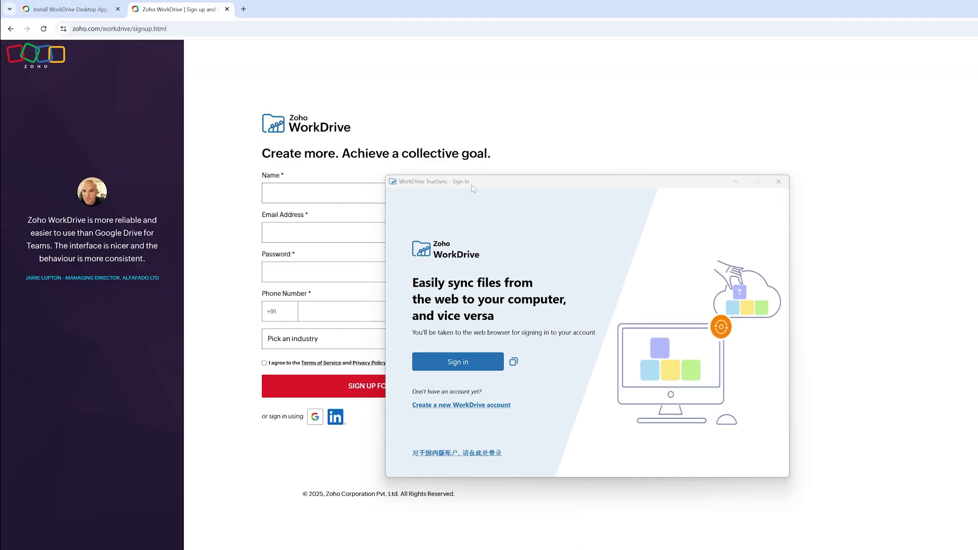
# Sign in to WorkDrive with a Google account, then close the My Folders tab.
pyautogui.moveTo(443, 199); pyautogui.dragTo(776, 200)
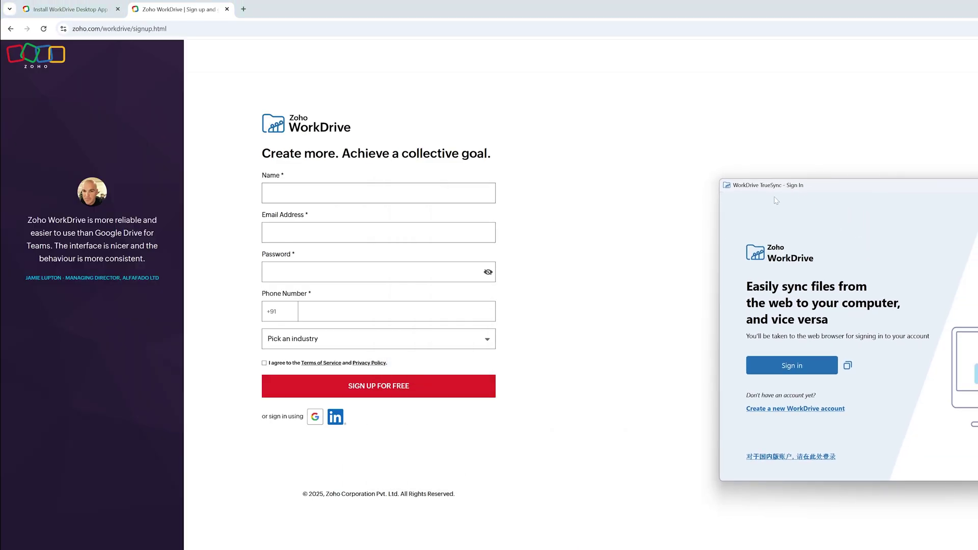
pyautogui.click(317, 418)
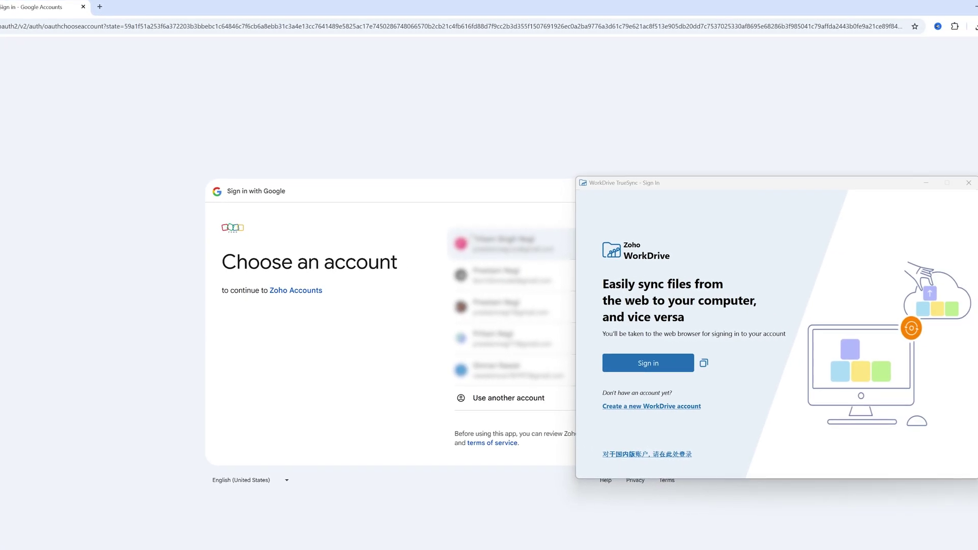
pyautogui.click(453, 317)
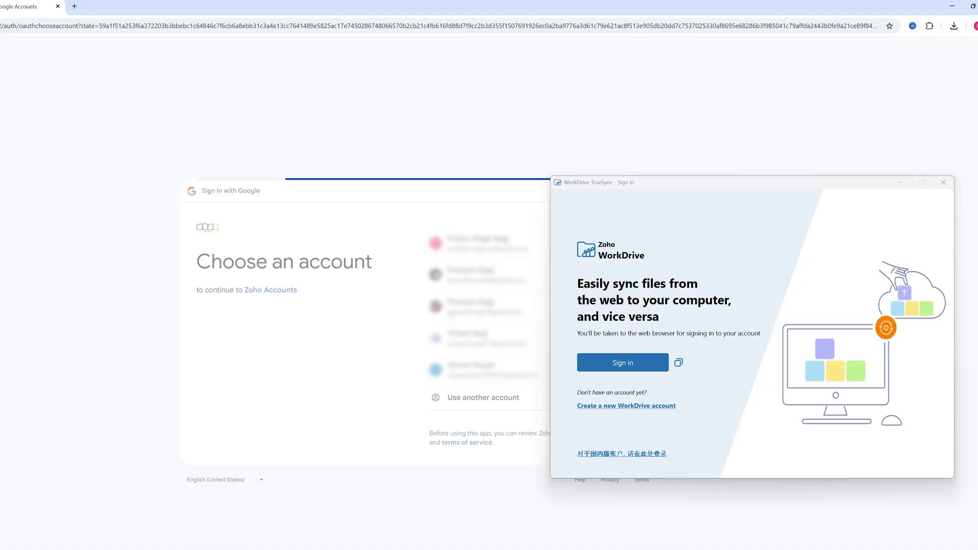
pyautogui.moveTo(665, 182); pyautogui.dragTo(590, 222)
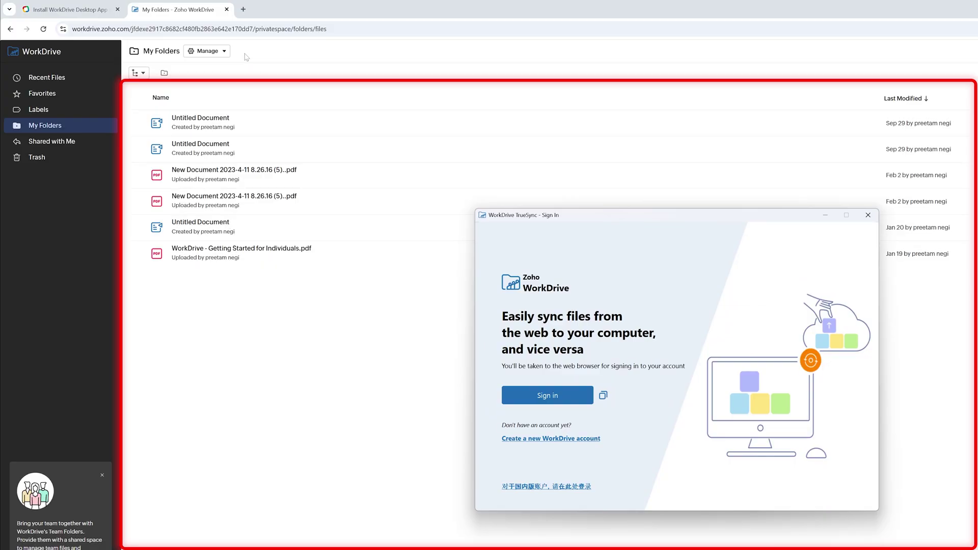
pyautogui.click(227, 9)
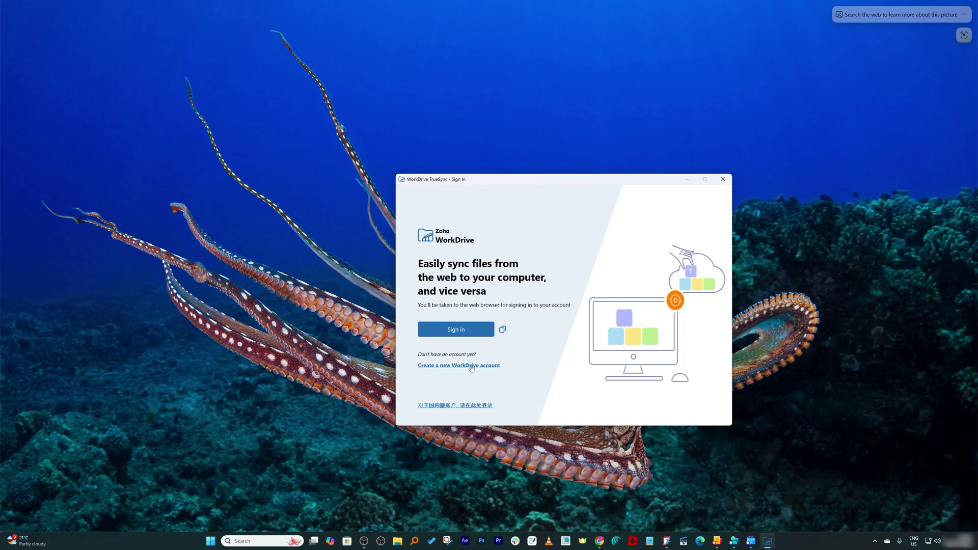
# Sign in to WorkDrive through Google from the account page and start syncing the WorkDrive folder.
pyautogui.click(471, 366)
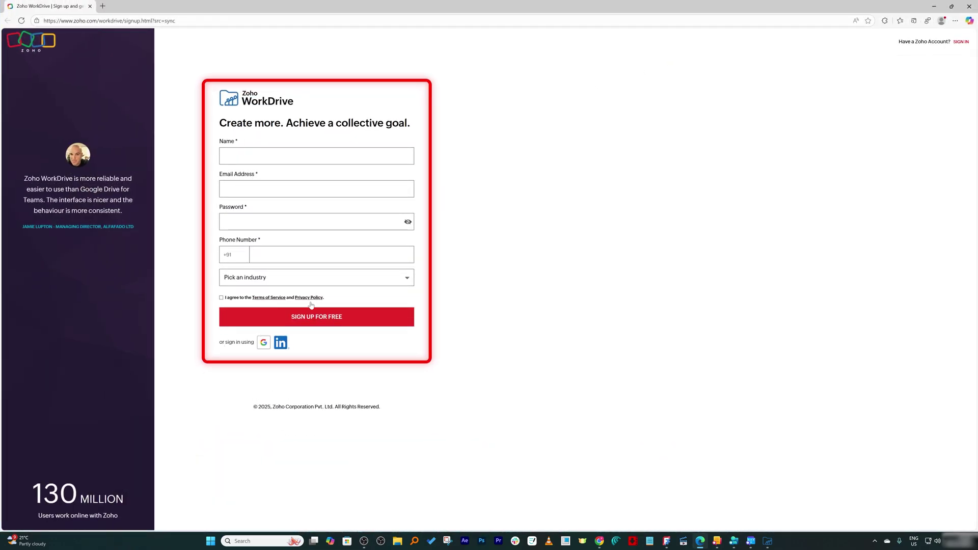
pyautogui.click(768, 541)
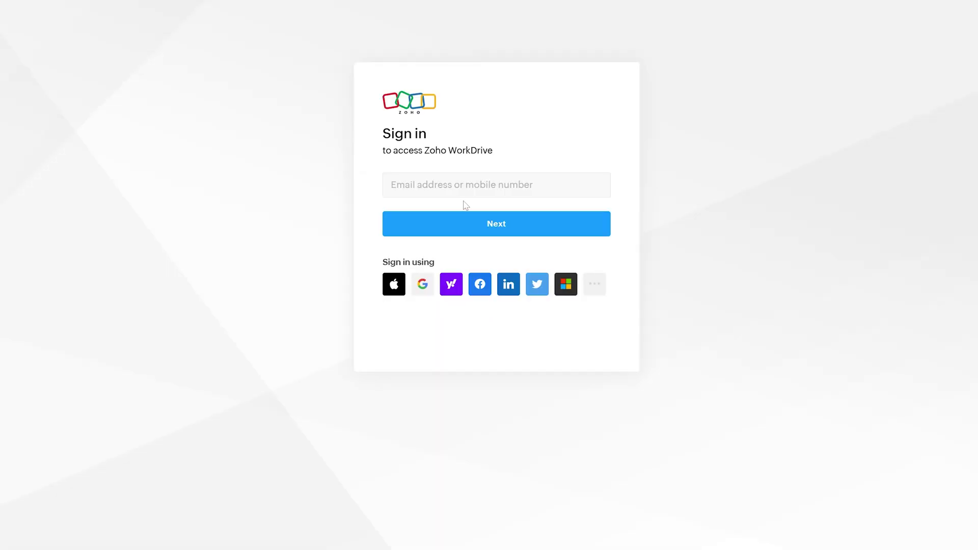
pyautogui.click(423, 284)
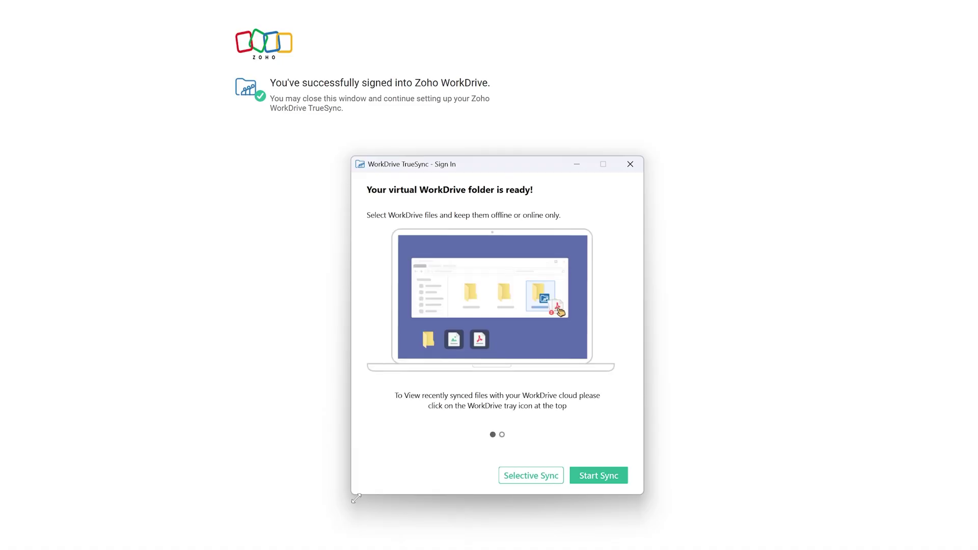
pyautogui.click(591, 474)
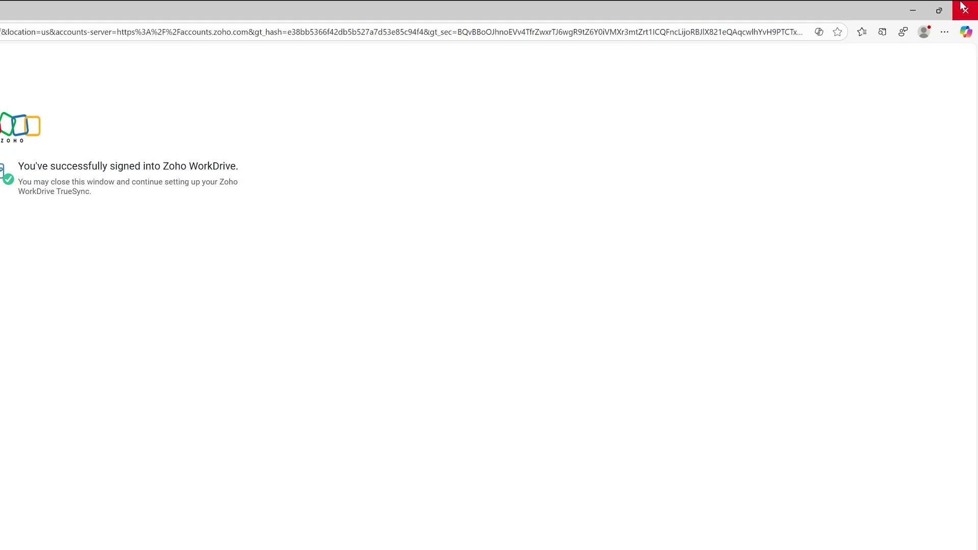
# Close the browser and launch Zoho WorkDrive TrueSync by searching 'zoho' in the Start menu.
pyautogui.click(967, 7)
pyautogui.press('super')
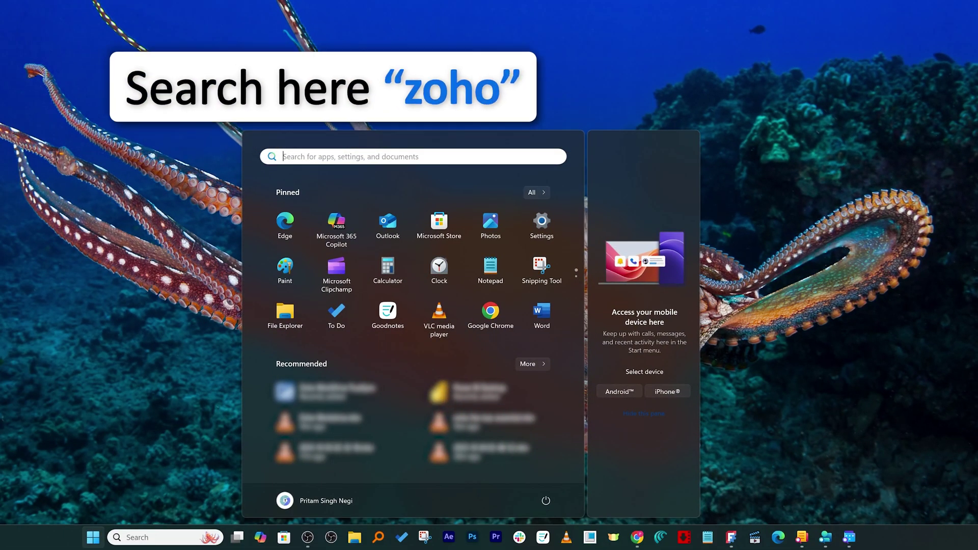
pyautogui.write('zoho')
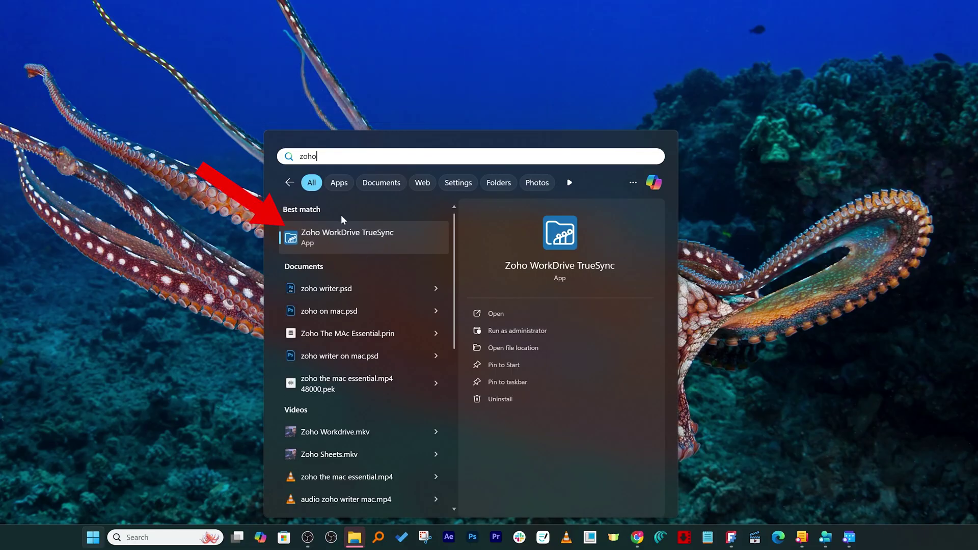
pyautogui.click(340, 244)
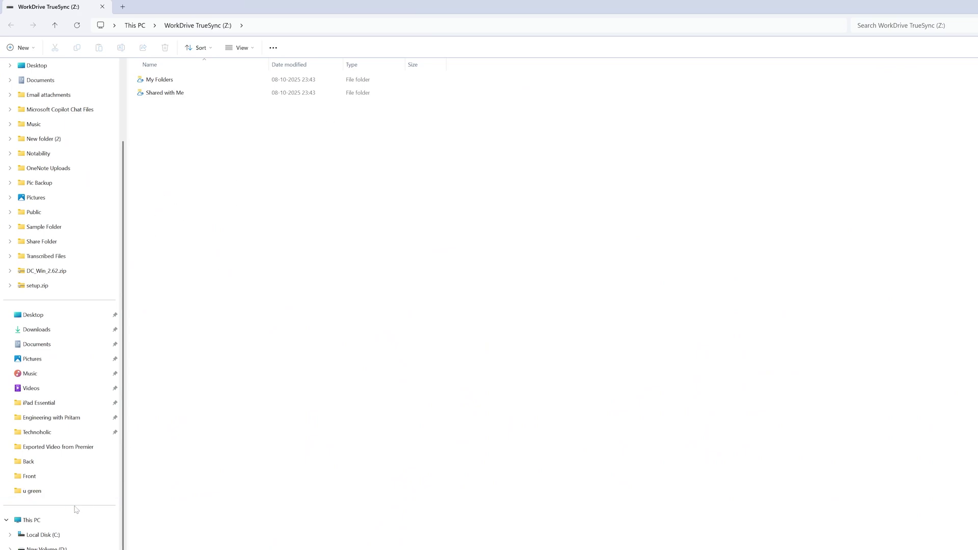
# Navigate from This PC into the WorkDrive TrueSync (Z:) drive and open My Folders.
pyautogui.click(55, 519)
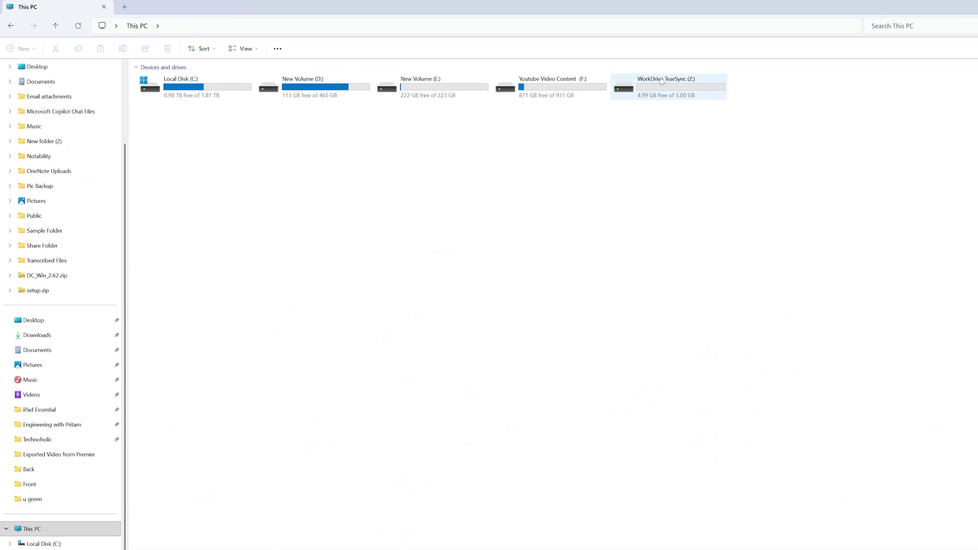
pyautogui.doubleClick(688, 84)
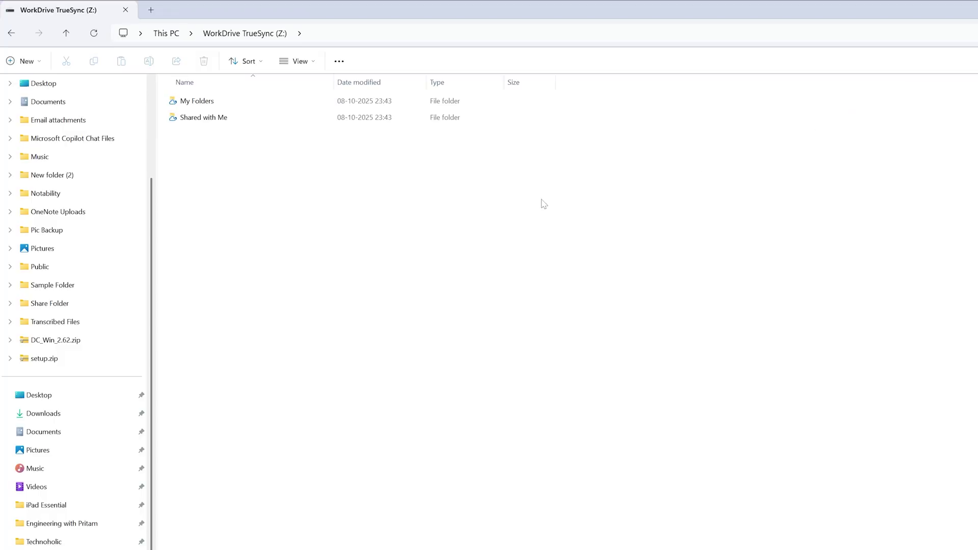
pyautogui.doubleClick(245, 104)
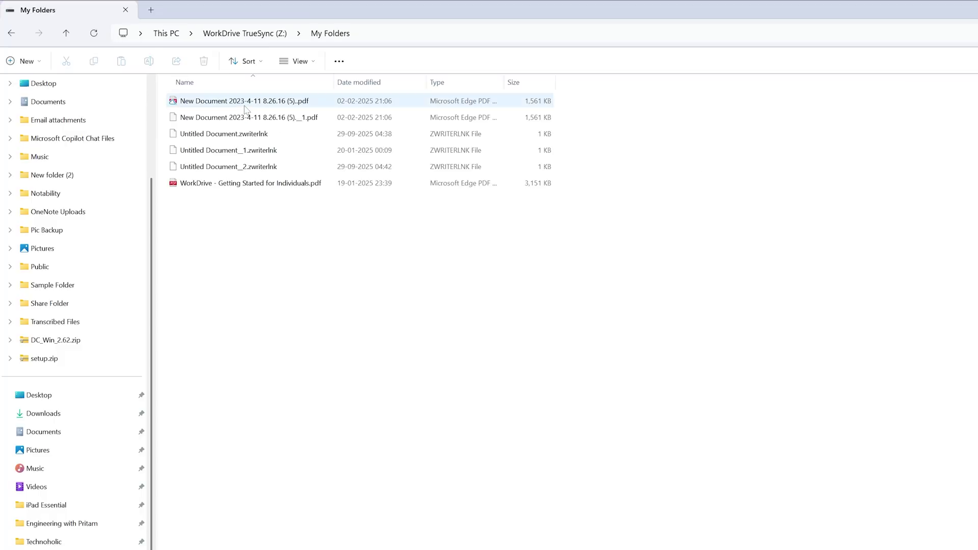
pyautogui.click(244, 32)
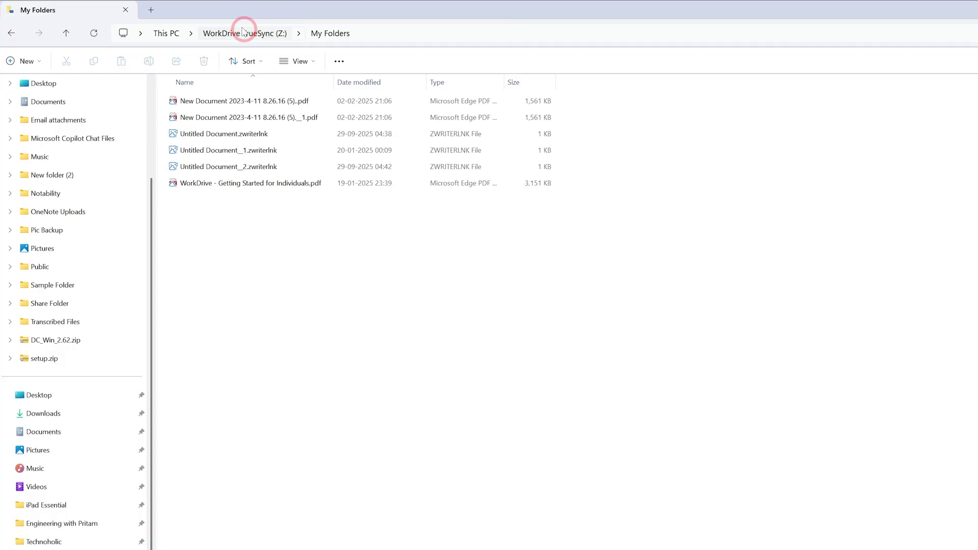
pyautogui.click(165, 33)
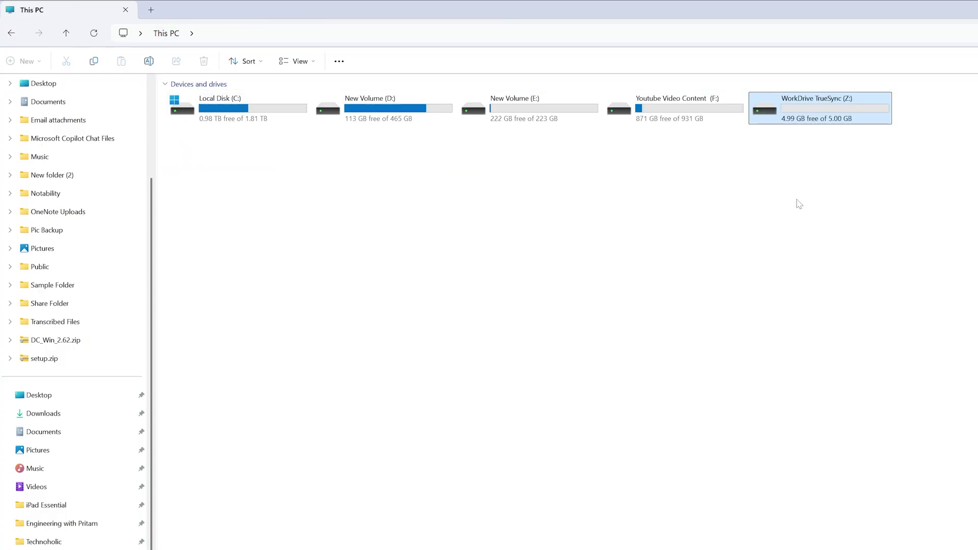
pyautogui.doubleClick(781, 112)
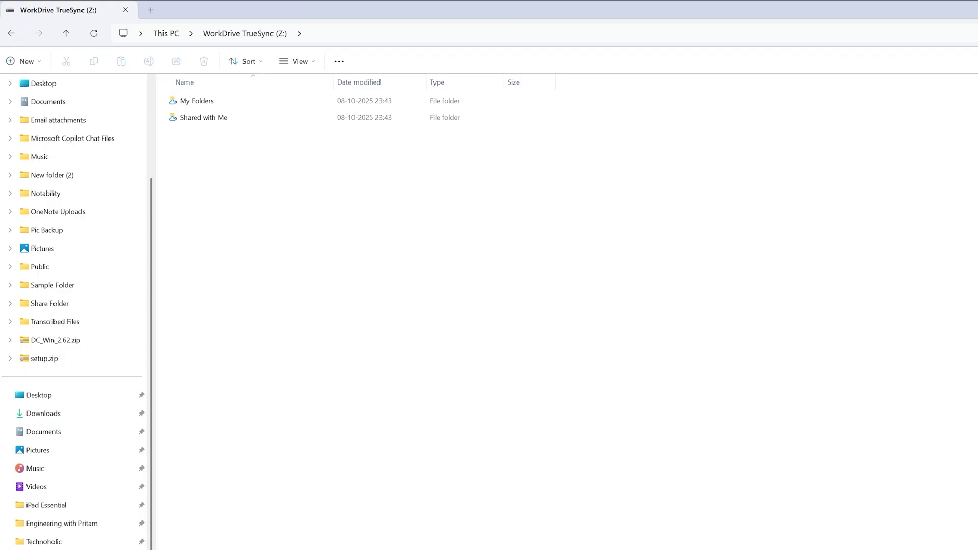
pyautogui.doubleClick(204, 101)
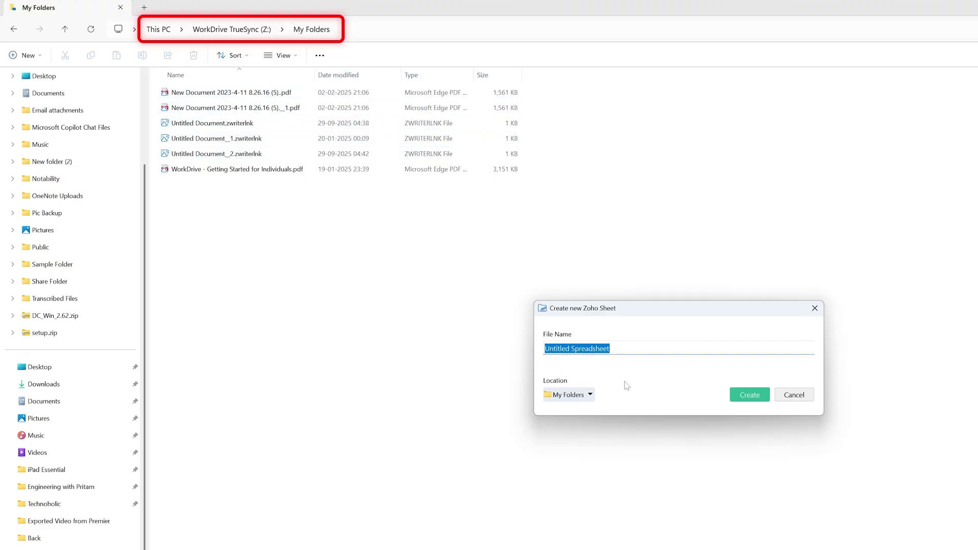
# Open the location chooser and create a new 'My Sheets' folder inside My Folders.
pyautogui.click(585, 395)
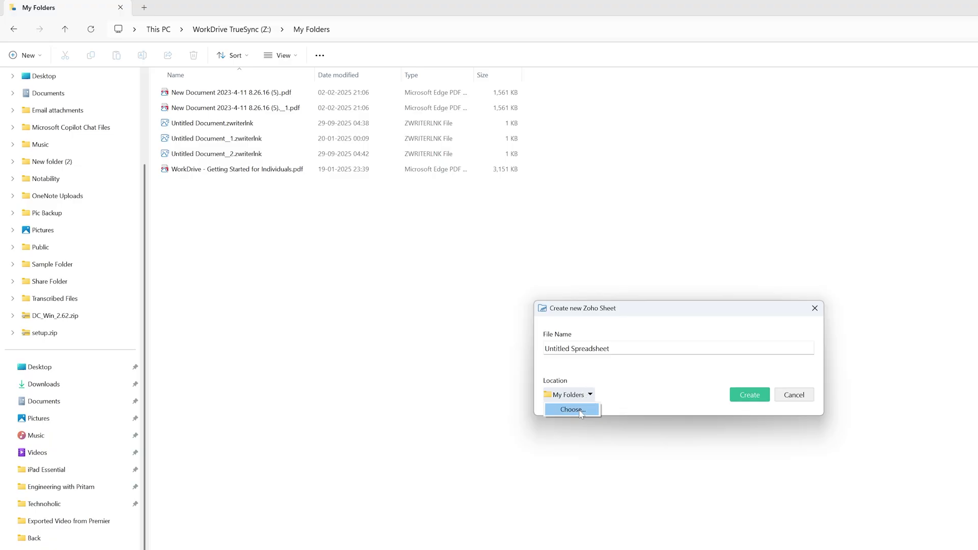
pyautogui.click(581, 411)
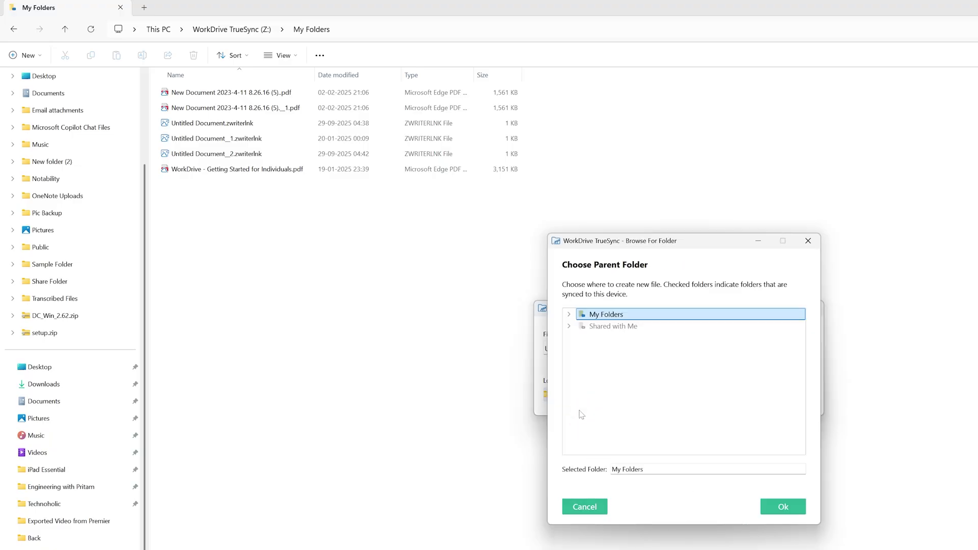
pyautogui.rightClick(324, 267)
pyautogui.click(387, 483)
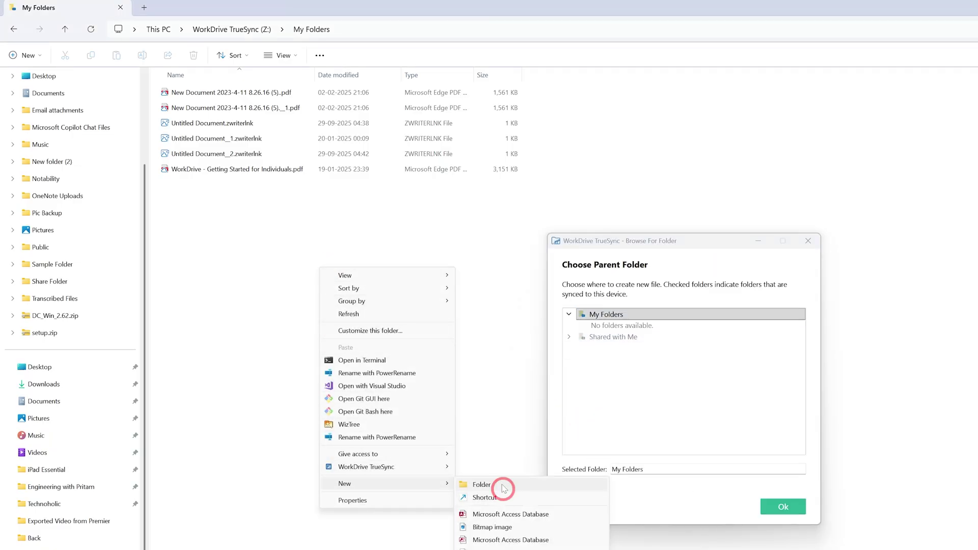
pyautogui.click(481, 484)
pyautogui.write('My Sh')
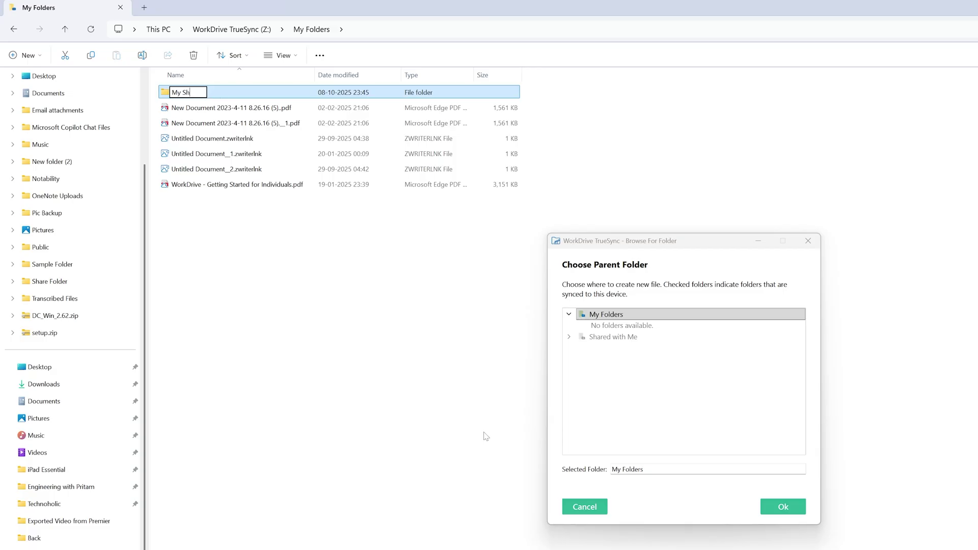
pyautogui.write('eets')
pyautogui.press('Return')
# Select My Sheets as the new spreadsheet's parent folder and confirm.
pyautogui.click(568, 314)
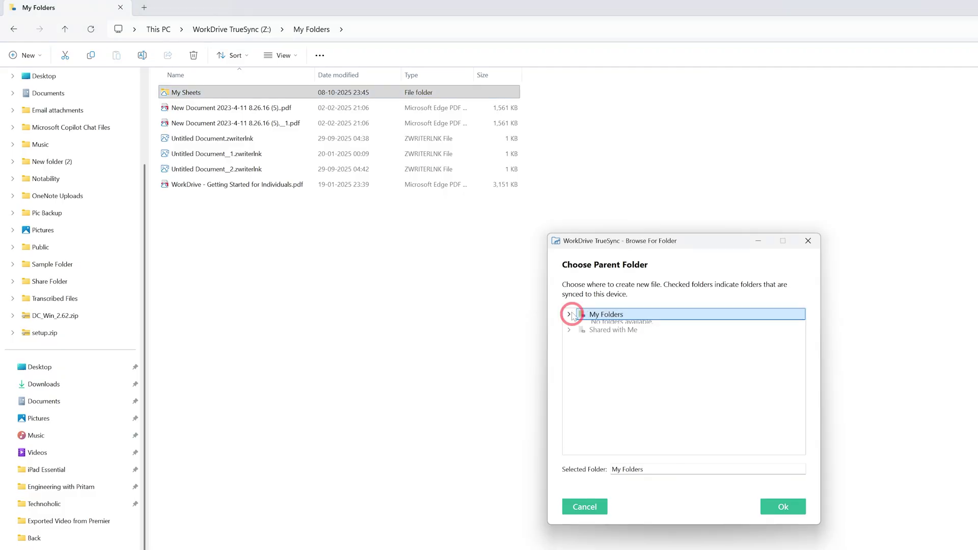
pyautogui.click(569, 314)
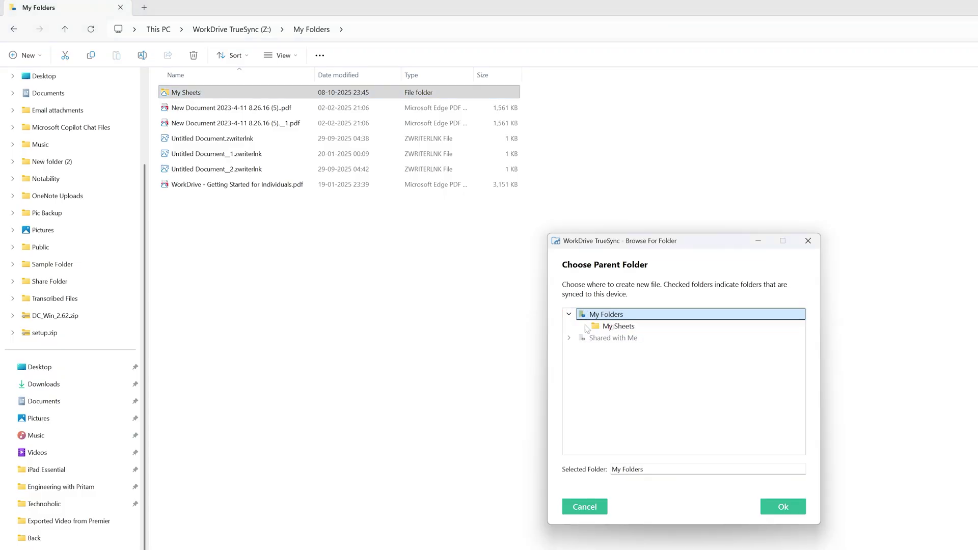
pyautogui.click(618, 326)
pyautogui.click(793, 508)
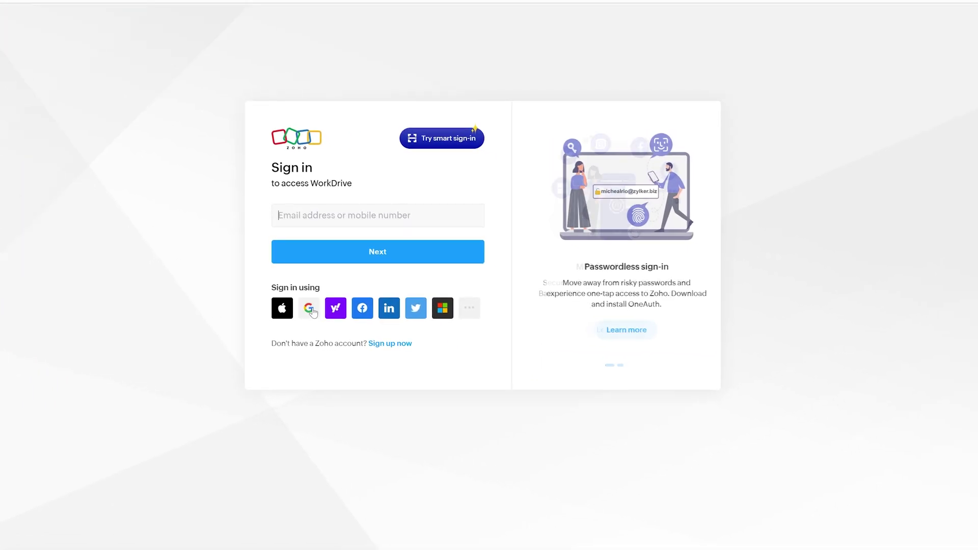
# Sign in to Zoho Accounts with Google, continuing with the listed account.
pyautogui.click(311, 310)
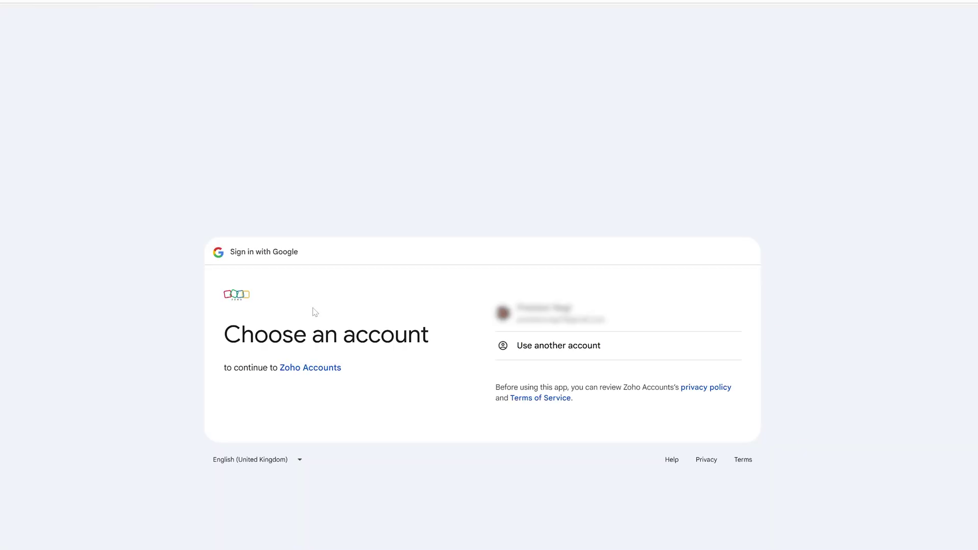
pyautogui.click(550, 313)
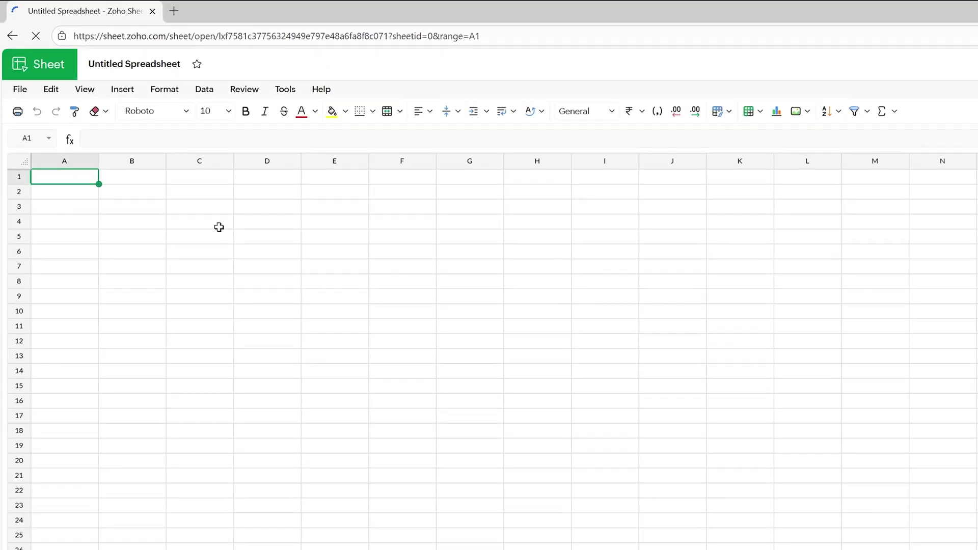
# Try out a few cells, then select the range A1:E1 in the Untitled Spreadsheet.
pyautogui.click(66, 193)
pyautogui.click(117, 236)
pyautogui.click(71, 220)
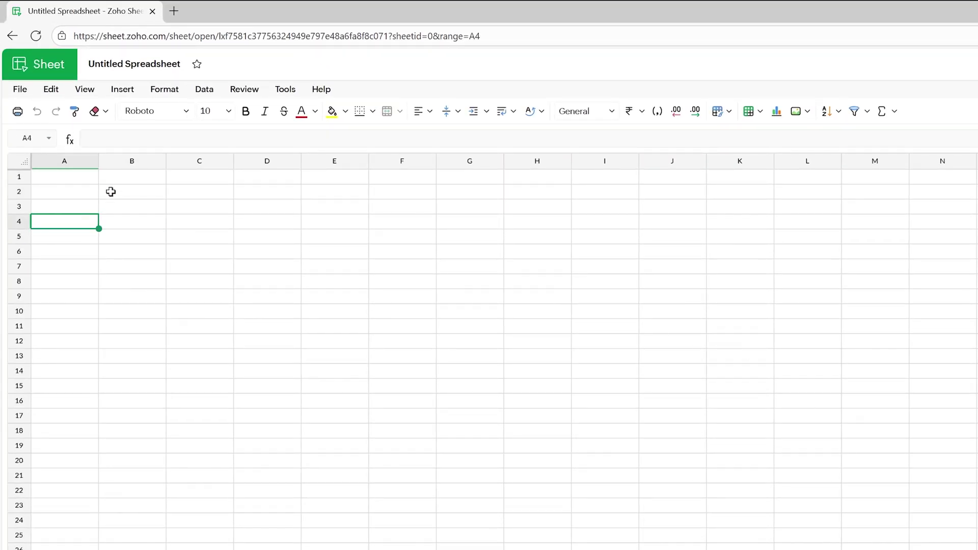
pyautogui.click(118, 198)
pyautogui.click(138, 280)
pyautogui.click(63, 181)
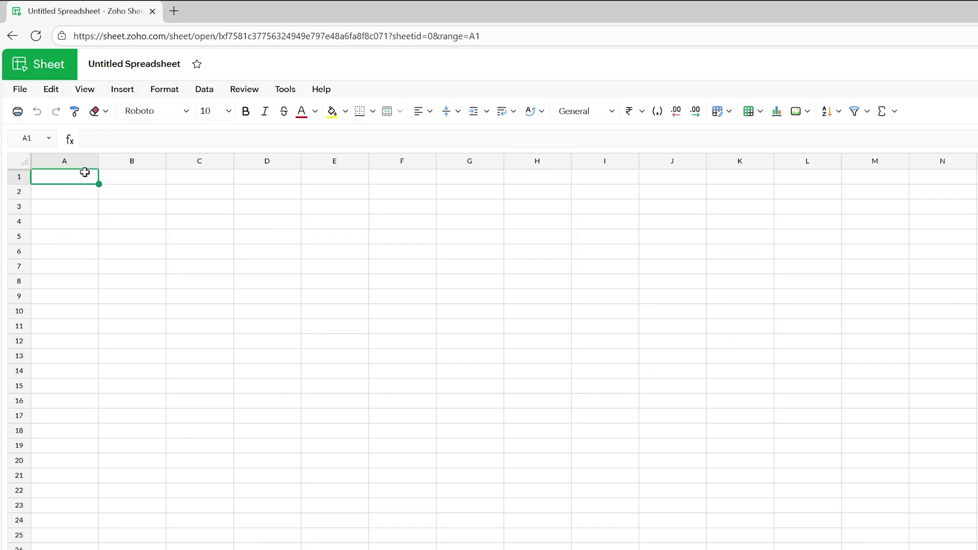
pyautogui.moveTo(97, 177); pyautogui.dragTo(334, 170)
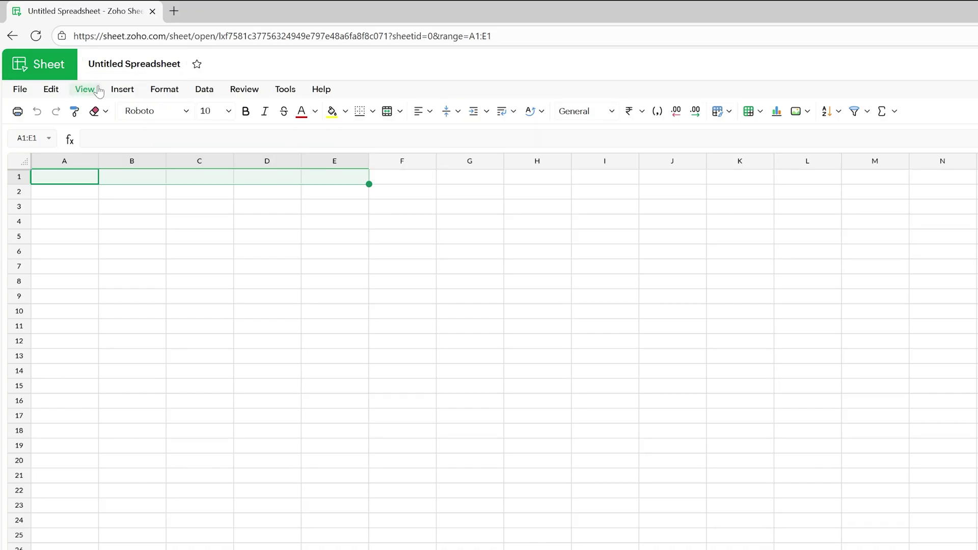
pyautogui.click(807, 112)
pyautogui.click(963, 109)
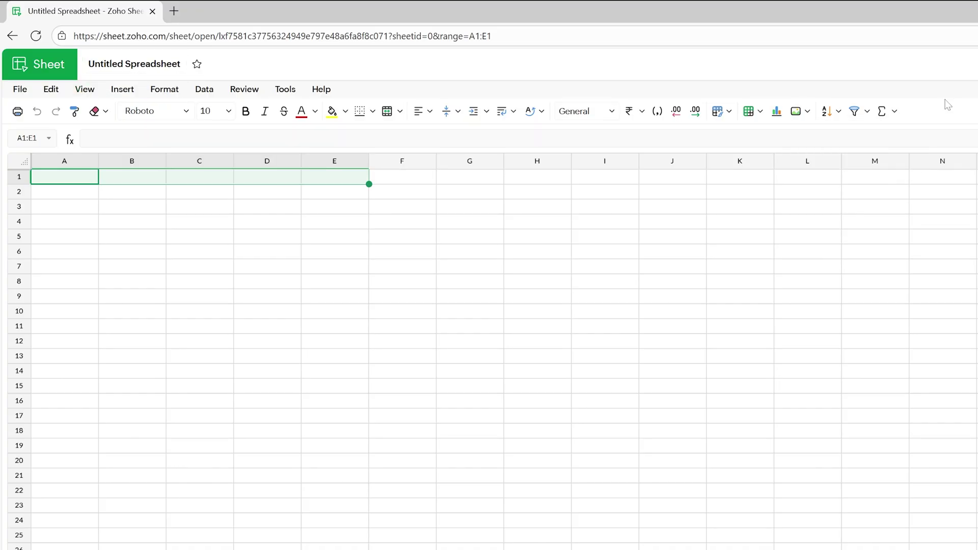
pyautogui.click(804, 112)
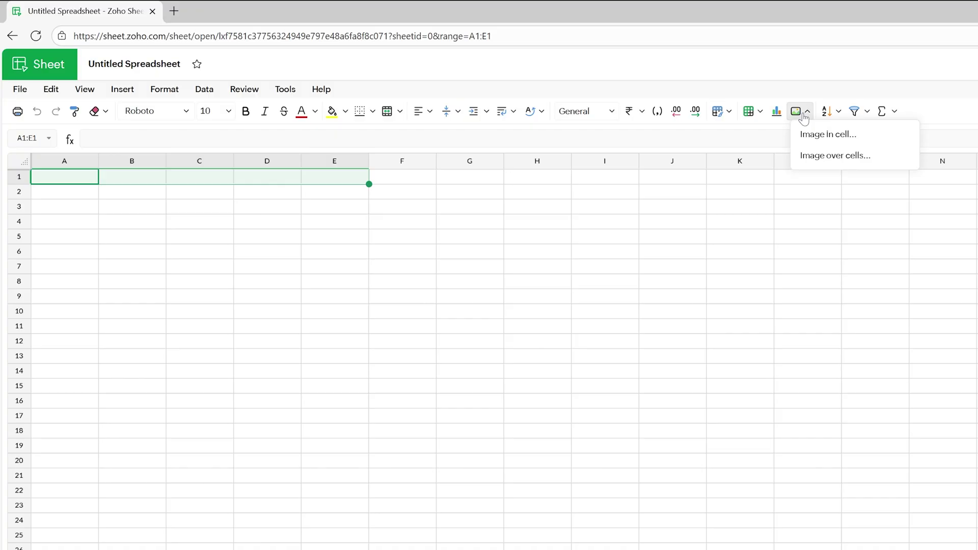
pyautogui.click(844, 140)
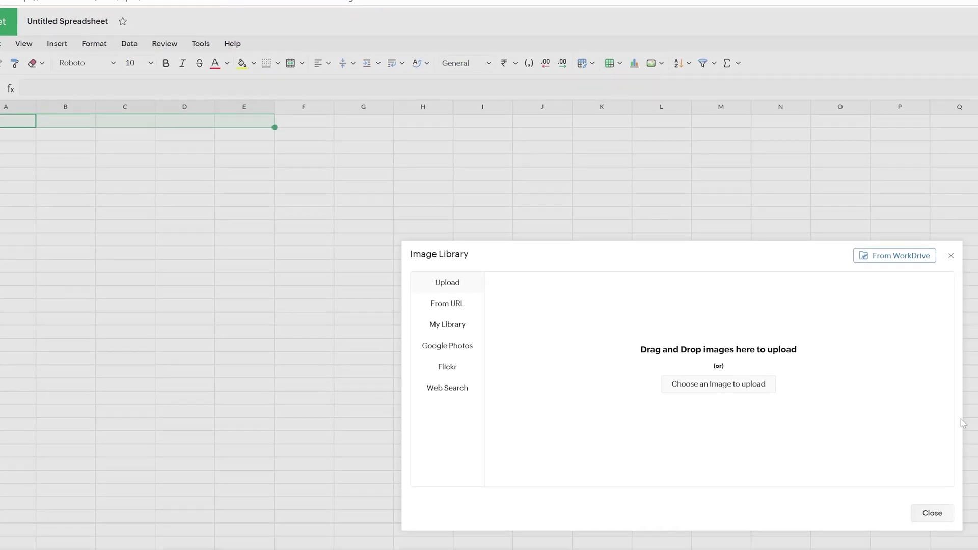
pyautogui.click(932, 513)
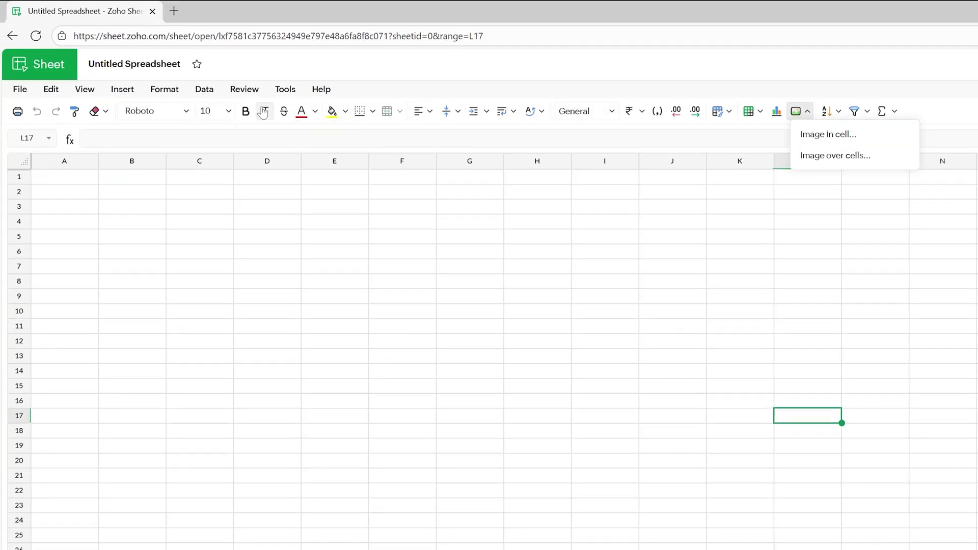
pyautogui.click(285, 90)
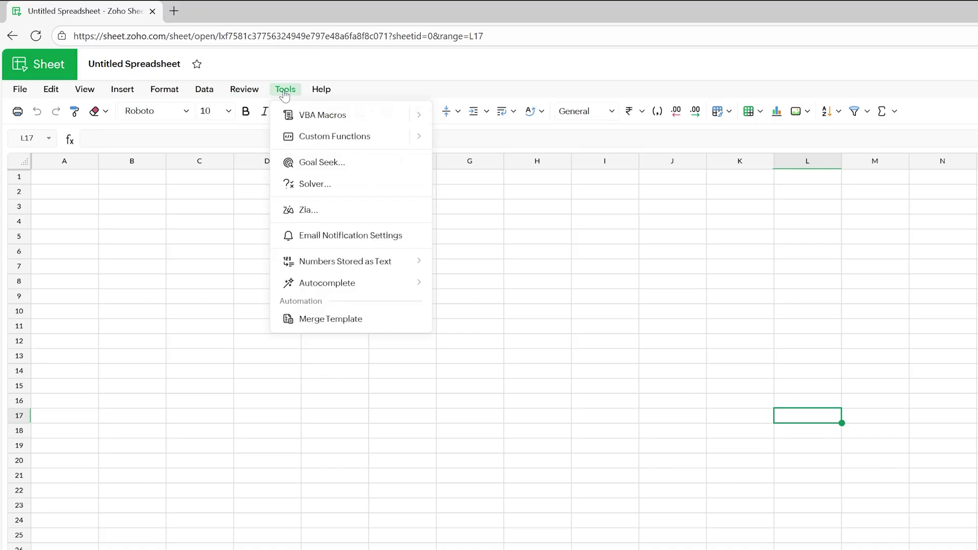
pyautogui.moveTo(413, 119)
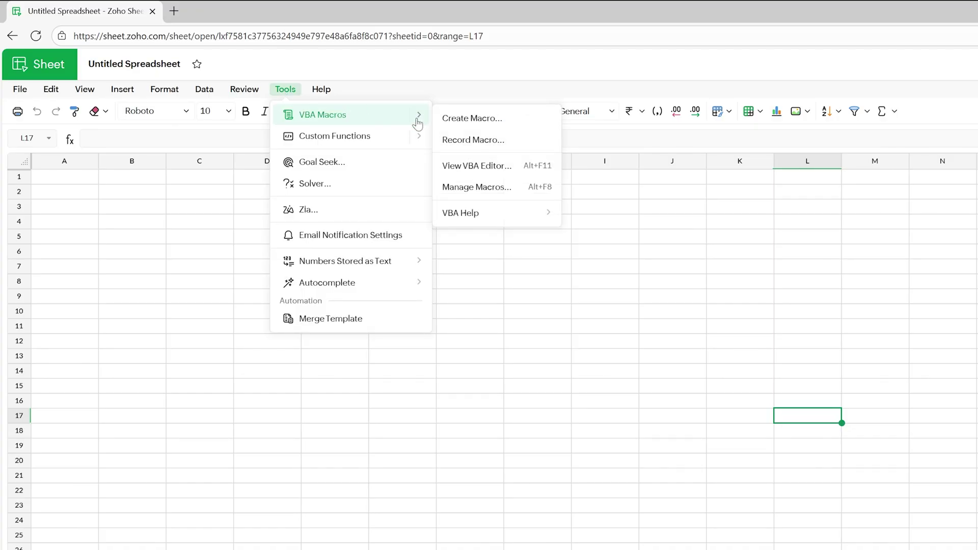
pyautogui.click(441, 119)
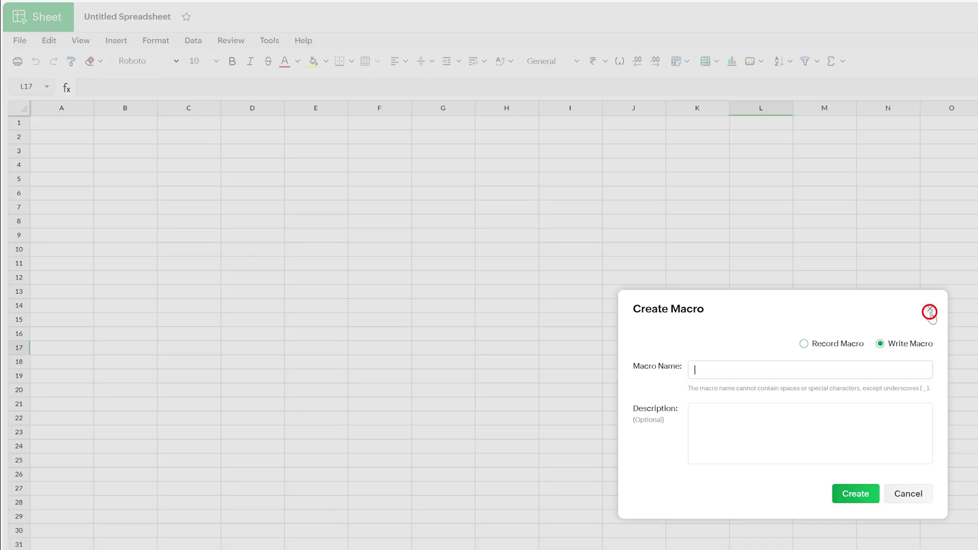
pyautogui.click(929, 309)
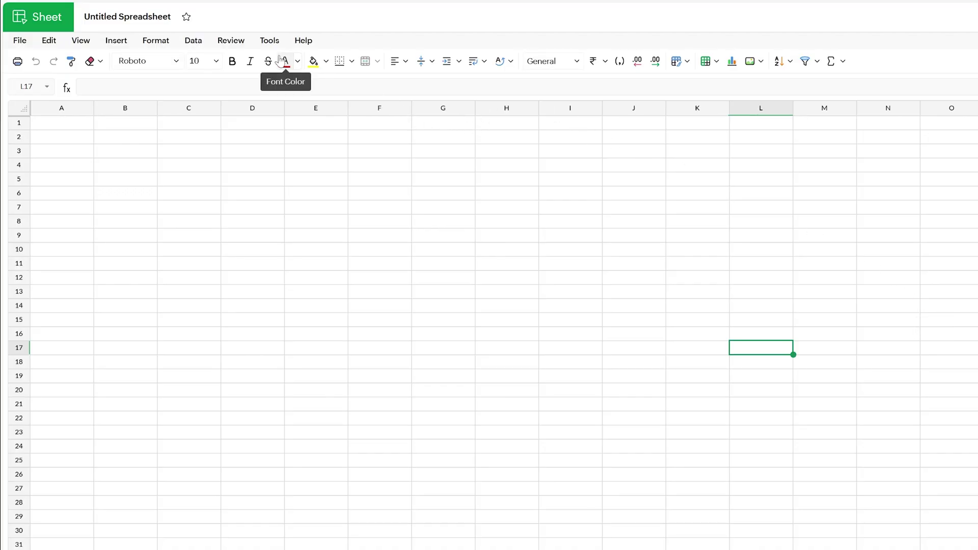
# Merge and centre A1:D1 and enter the title 'Home Expense Calculator'.
pyautogui.click(77, 131)
pyautogui.moveTo(76, 126); pyautogui.dragTo(268, 123)
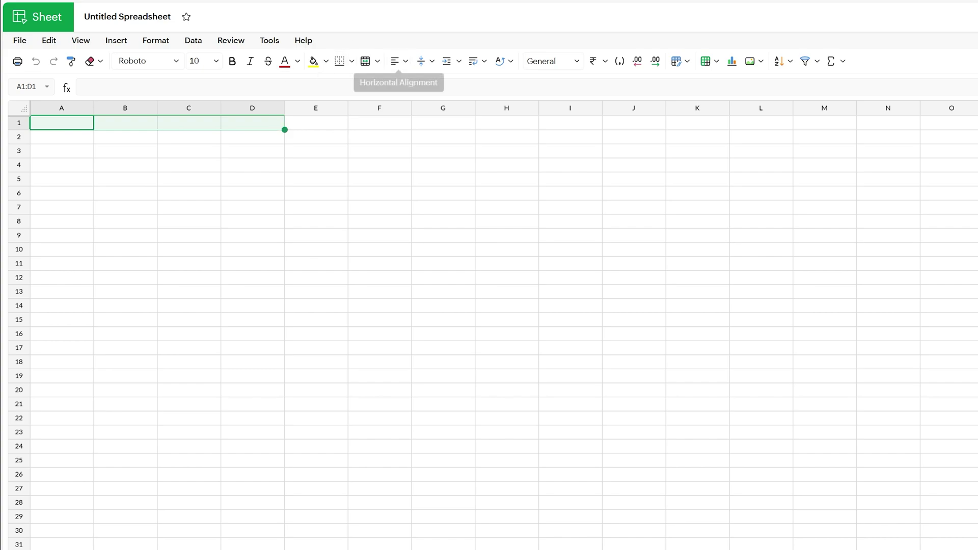
pyautogui.click(402, 64)
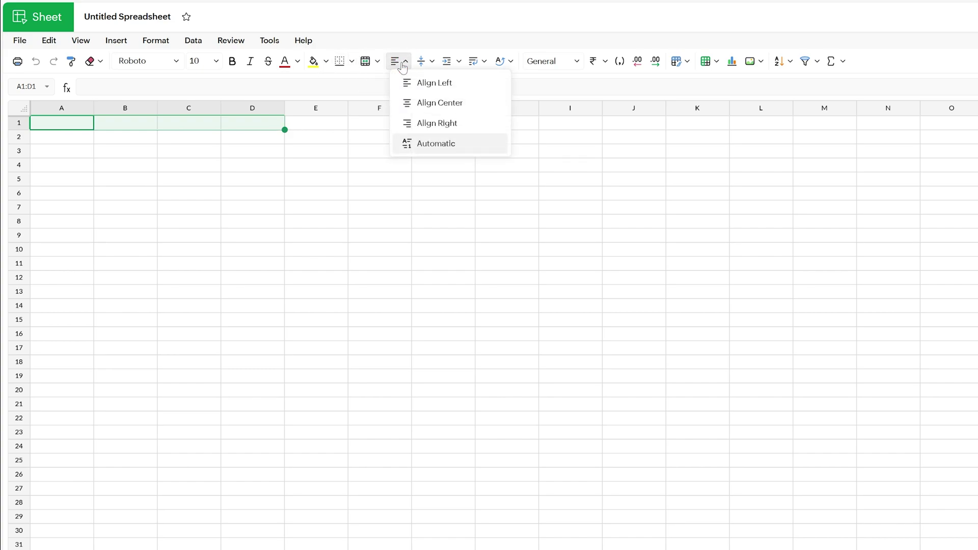
pyautogui.click(399, 61)
pyautogui.click(364, 62)
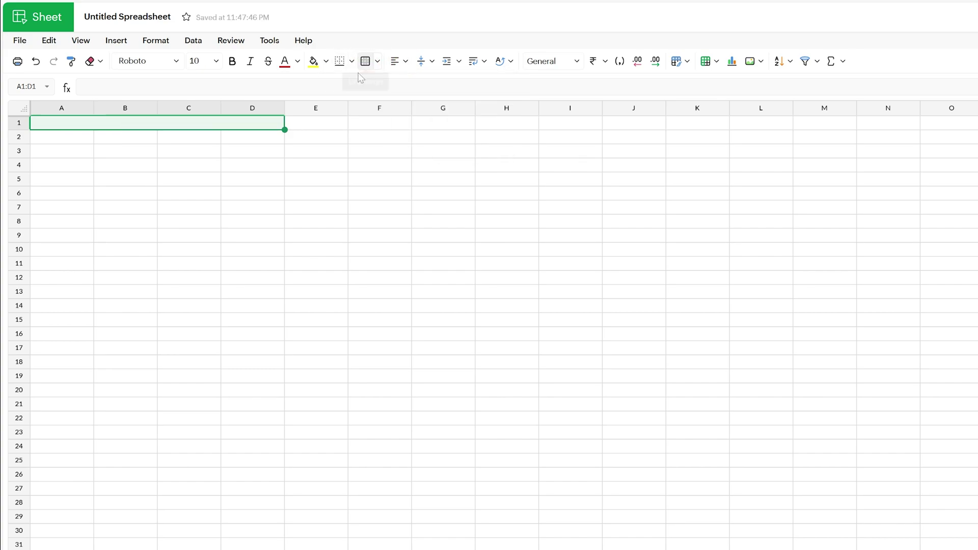
pyautogui.click(270, 180)
pyautogui.click(212, 124)
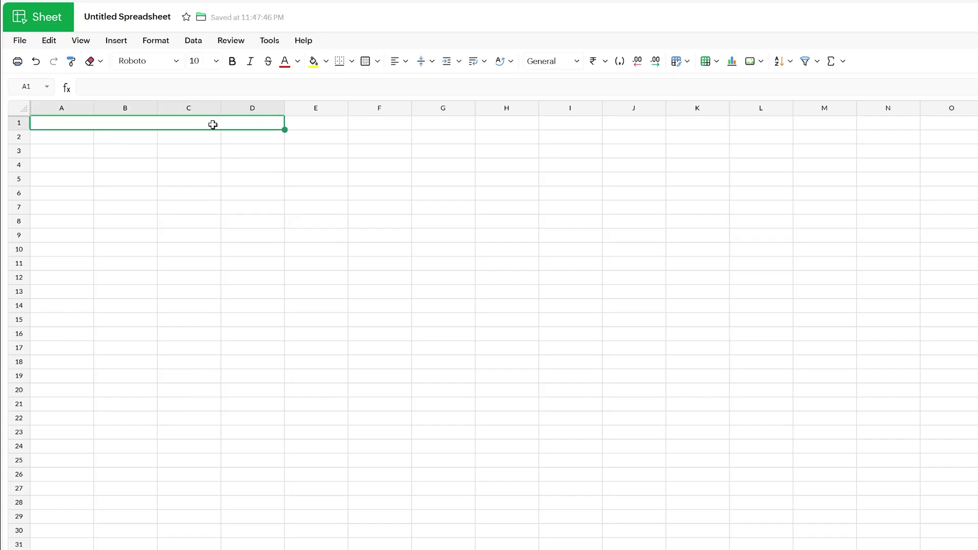
pyautogui.write('Home Exp')
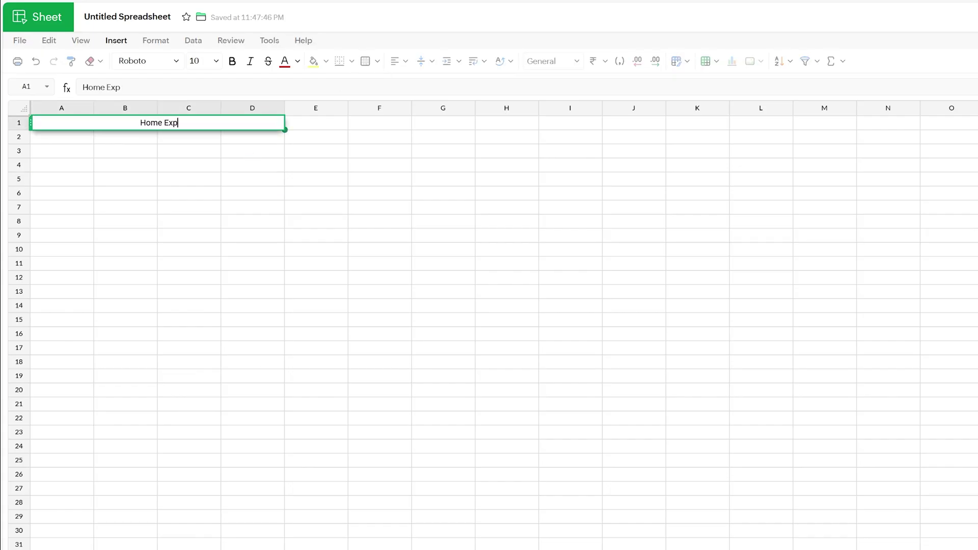
pyautogui.write('ense Calculator')
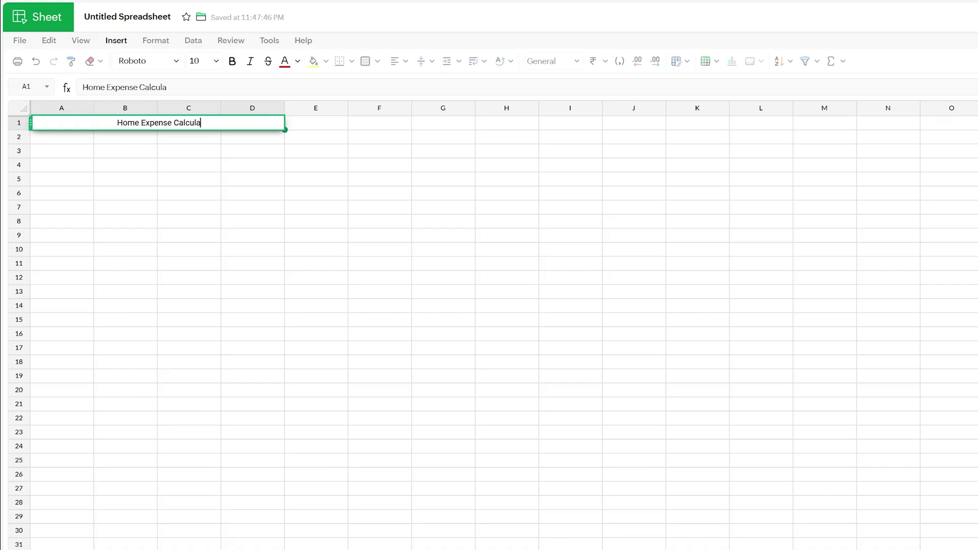
pyautogui.click(211, 137)
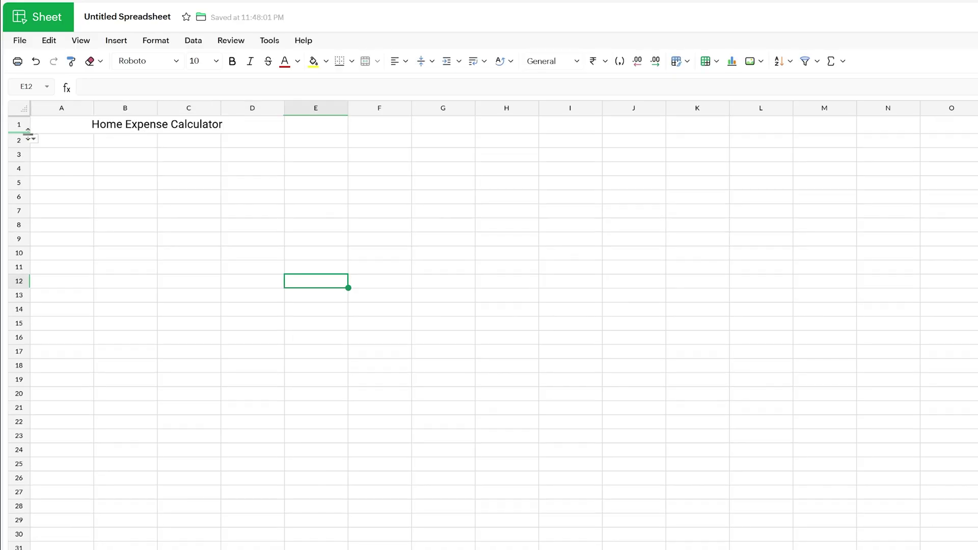
# Make row 1 taller and widen column D so the title fits.
pyautogui.moveTo(26, 133); pyautogui.dragTo(26, 145)
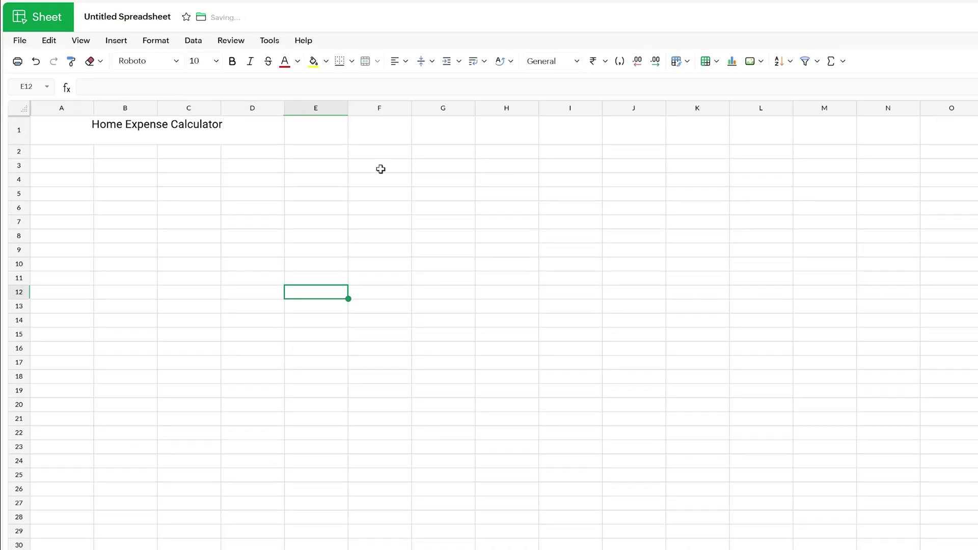
pyautogui.click(380, 167)
pyautogui.moveTo(284, 103); pyautogui.dragTo(359, 102)
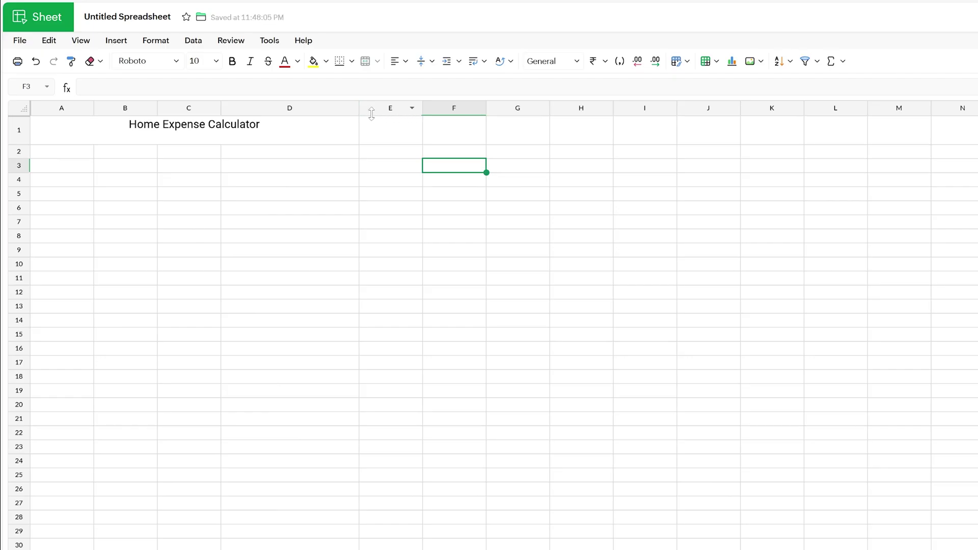
pyautogui.click(295, 178)
pyautogui.scroll(5, 268, 164)
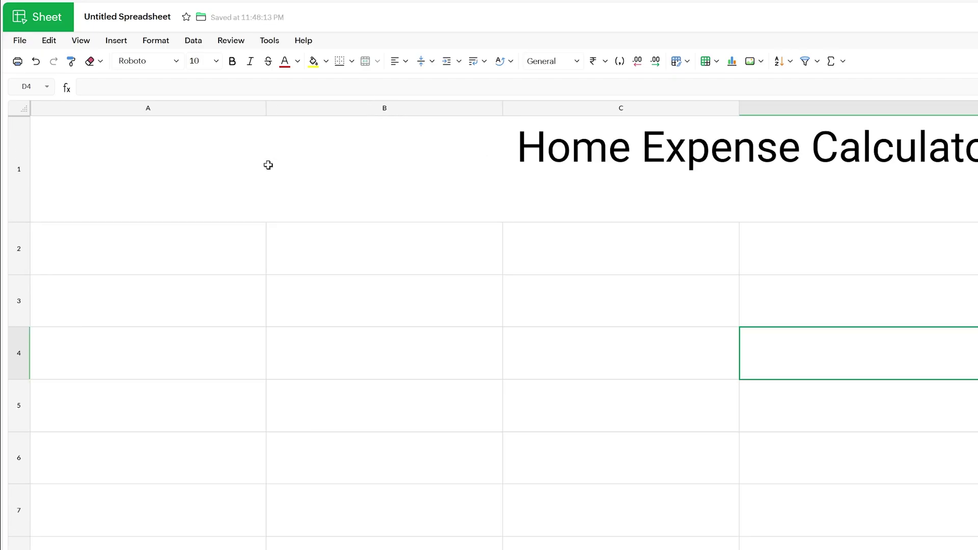
pyautogui.scroll(-2, 267, 165)
pyautogui.scroll(-2, 268, 165)
pyautogui.press('Right')
pyautogui.press('Right')
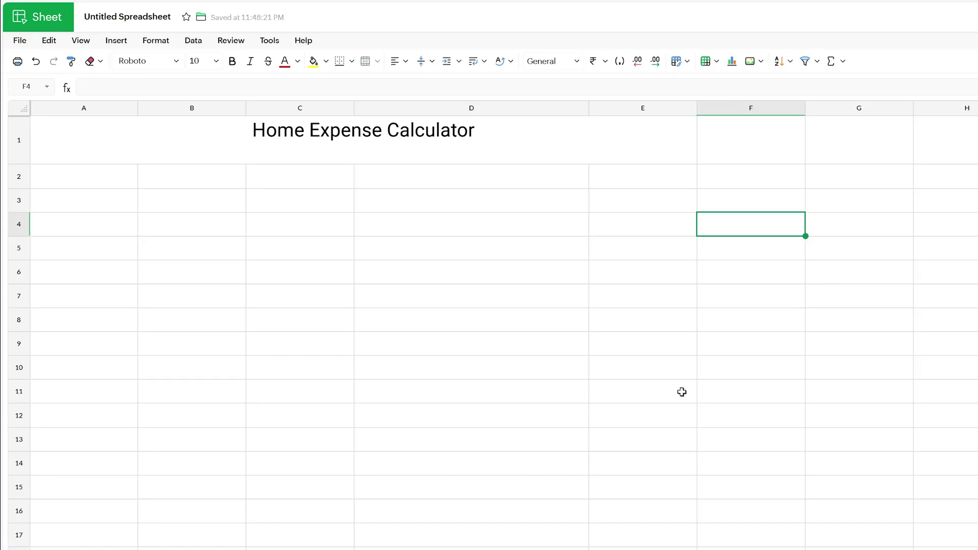
pyautogui.click(516, 278)
pyautogui.click(92, 135)
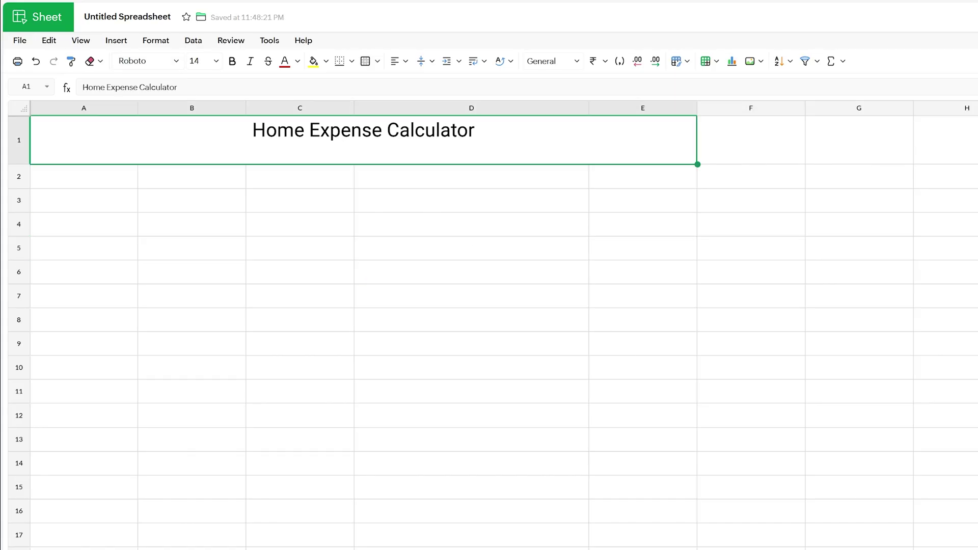
# Browse the Pie, Area and Scatter chart types, then bring up the Zia insights pane.
pyautogui.click(731, 60)
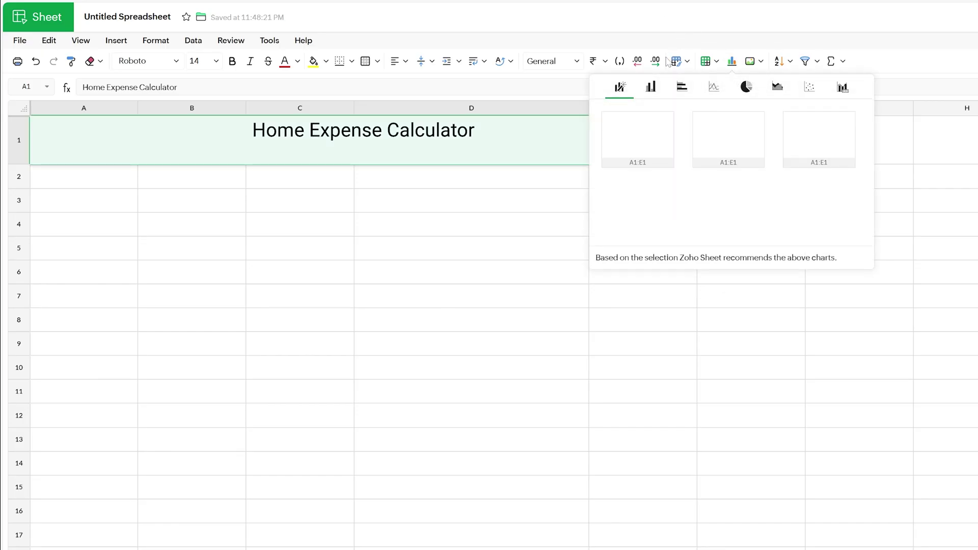
pyautogui.click(778, 86)
pyautogui.click(746, 87)
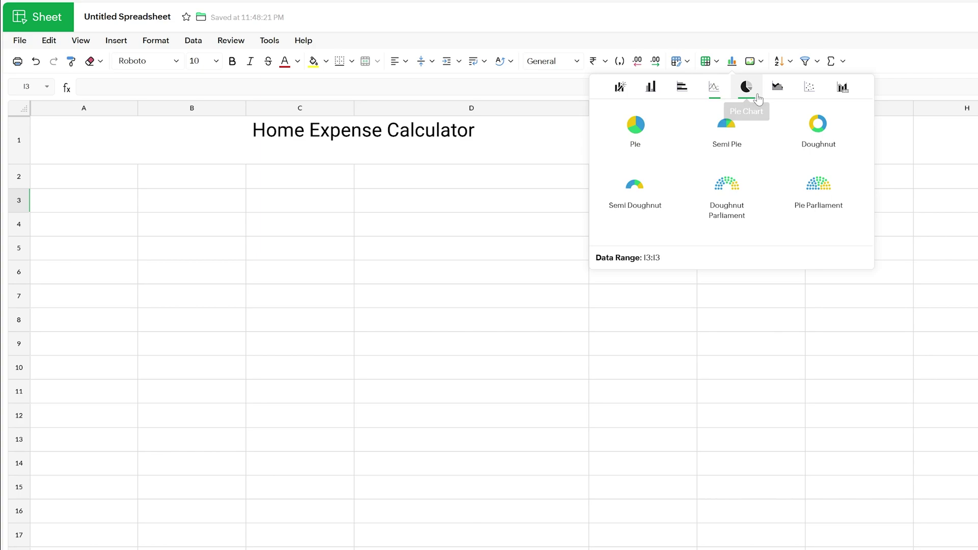
pyautogui.click(776, 87)
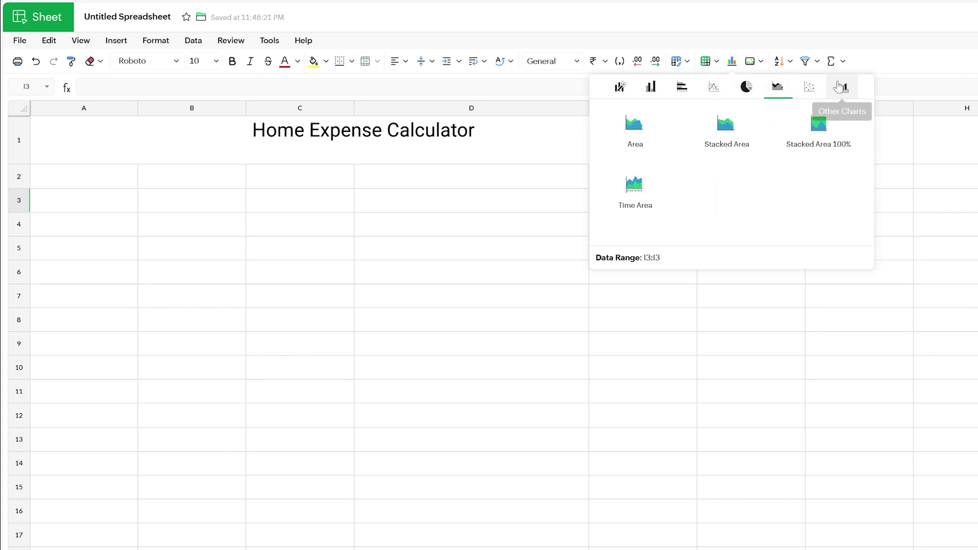
pyautogui.click(834, 88)
pyautogui.click(819, 92)
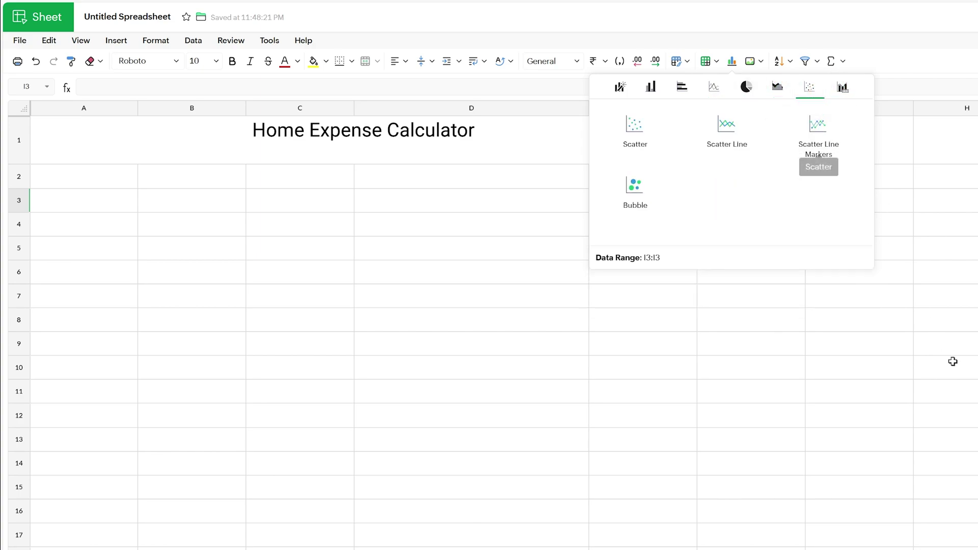
pyautogui.click(947, 345)
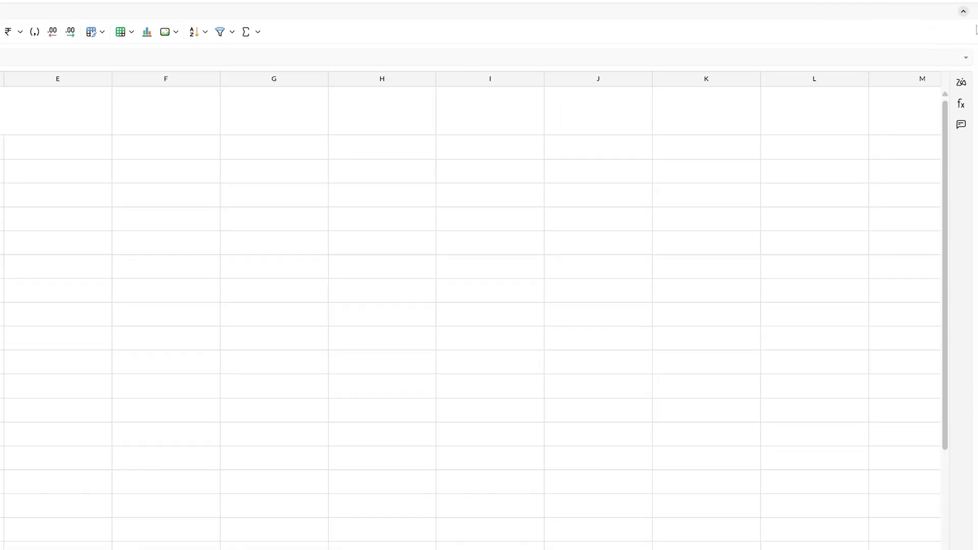
pyautogui.click(961, 83)
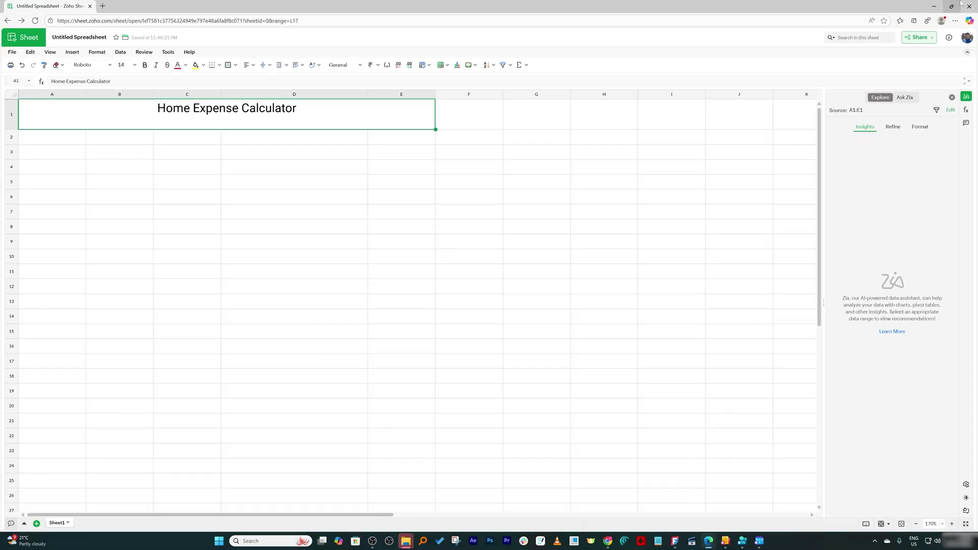
# Close the spreadsheet window and save the new Zoho Show file to a folder under My Folders.
pyautogui.click(971, 4)
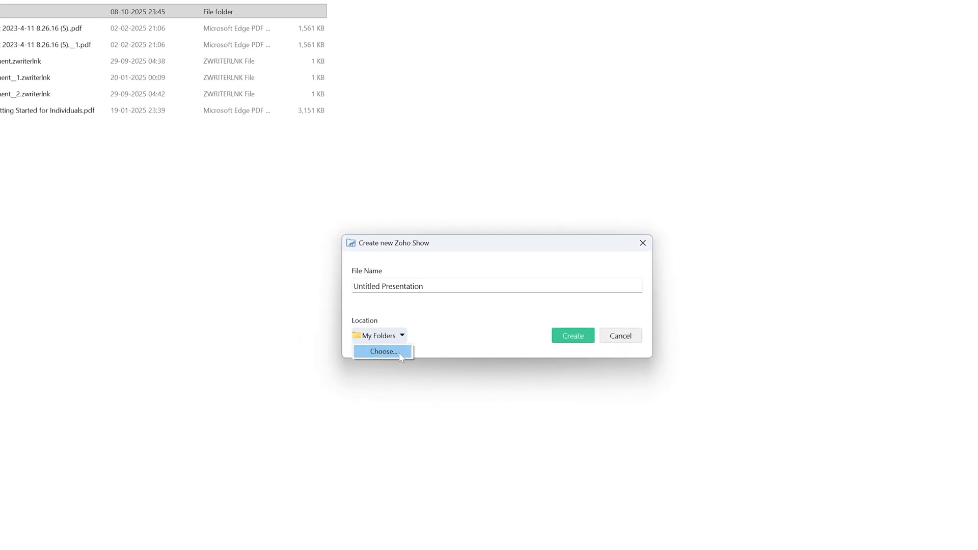
pyautogui.click(399, 352)
pyautogui.click(379, 249)
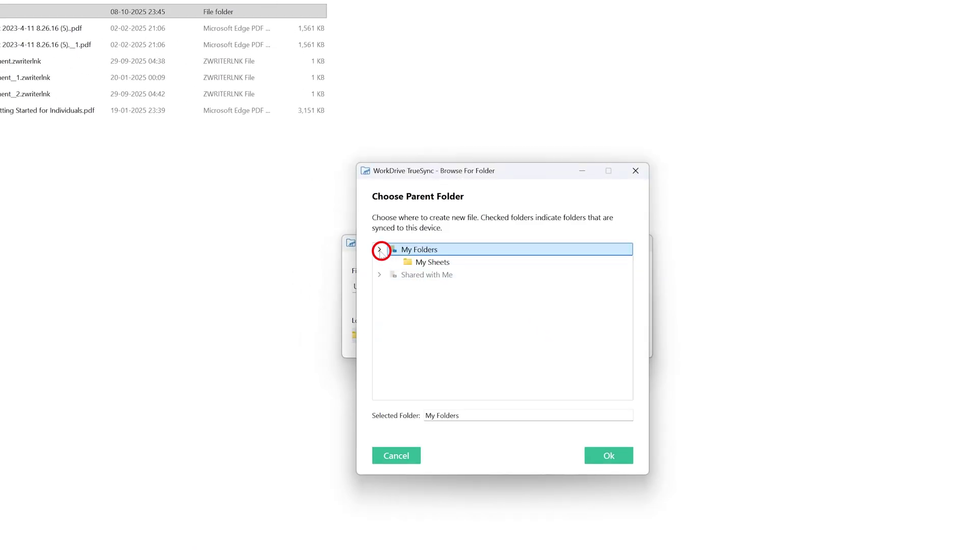
pyautogui.click(432, 262)
pyautogui.click(618, 455)
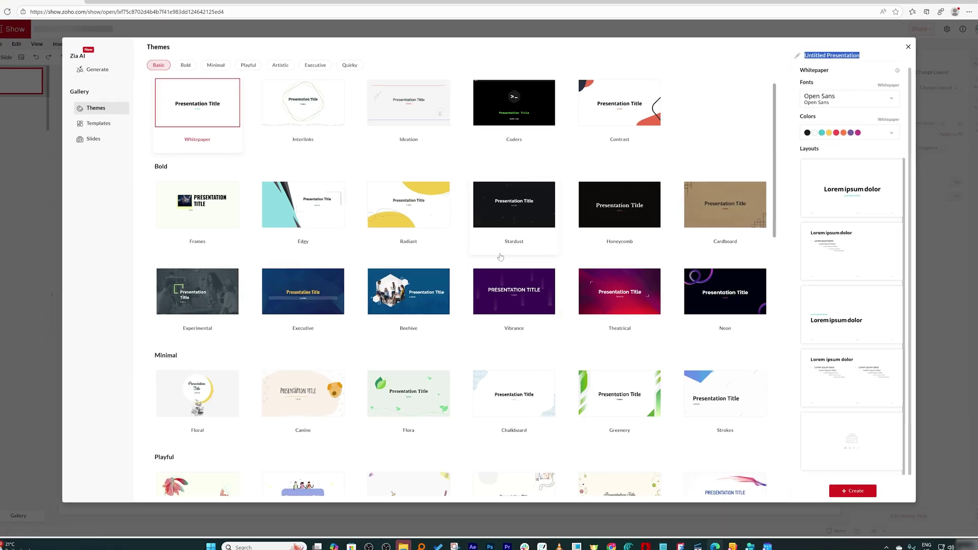
# Create the presentation with the Flora theme from the Minimal themes.
pyautogui.scroll(-20, 501, 256)
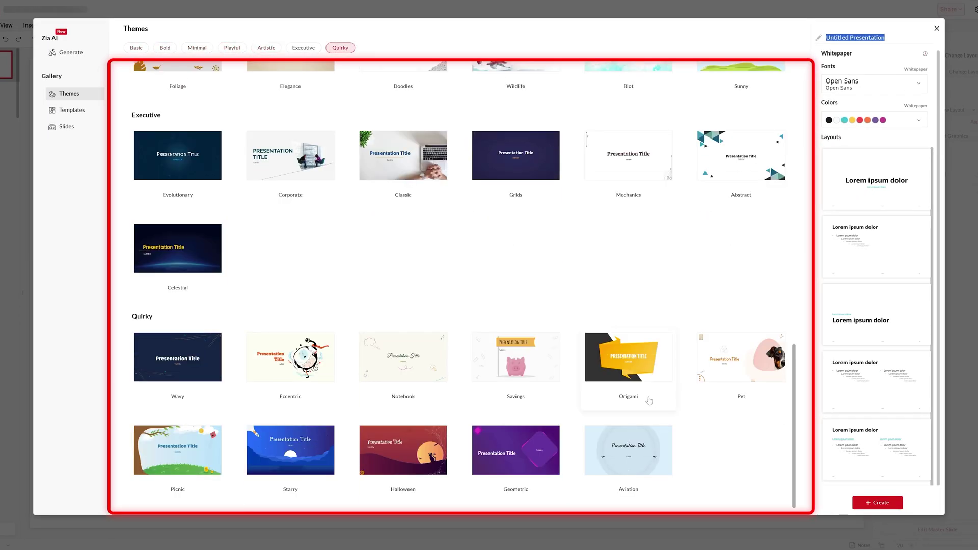
pyautogui.scroll(10, 671, 359)
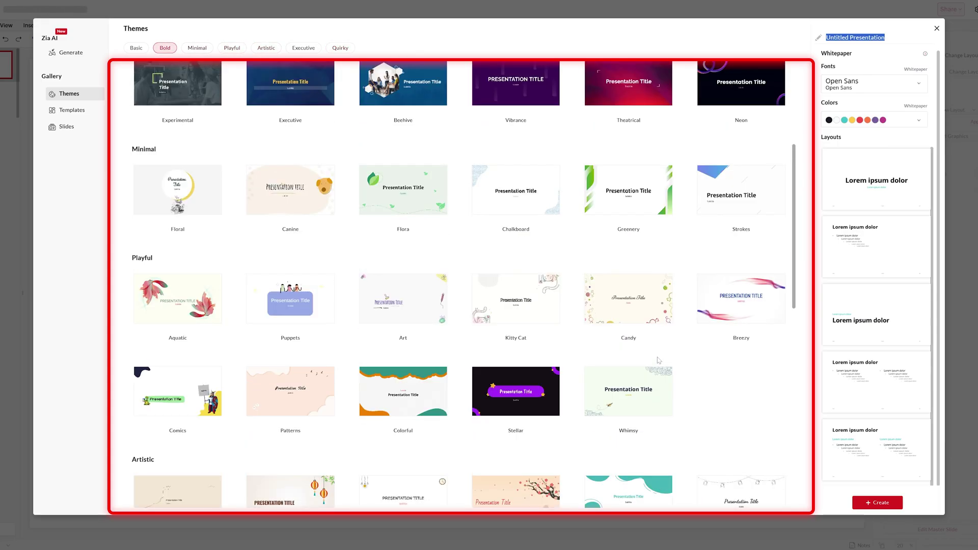
pyautogui.click(197, 48)
pyautogui.click(424, 120)
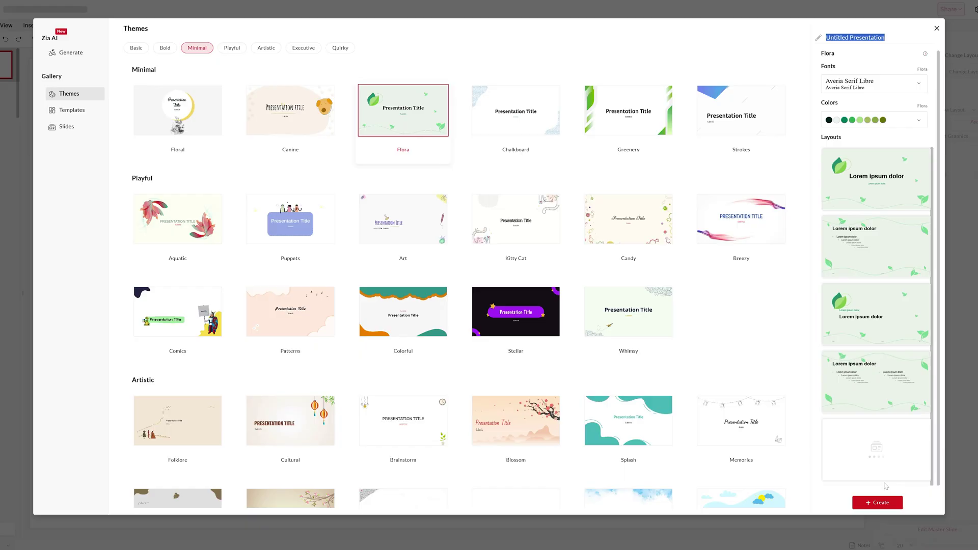
pyautogui.click(892, 507)
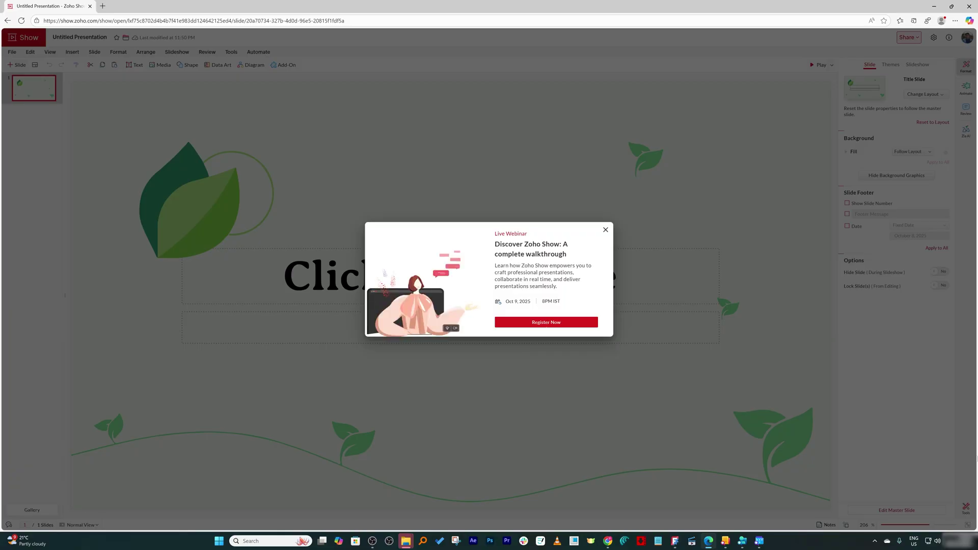
# Dismiss the webinar notice and title the first slide 'Welcome to Zoho Show'.
pyautogui.click(605, 230)
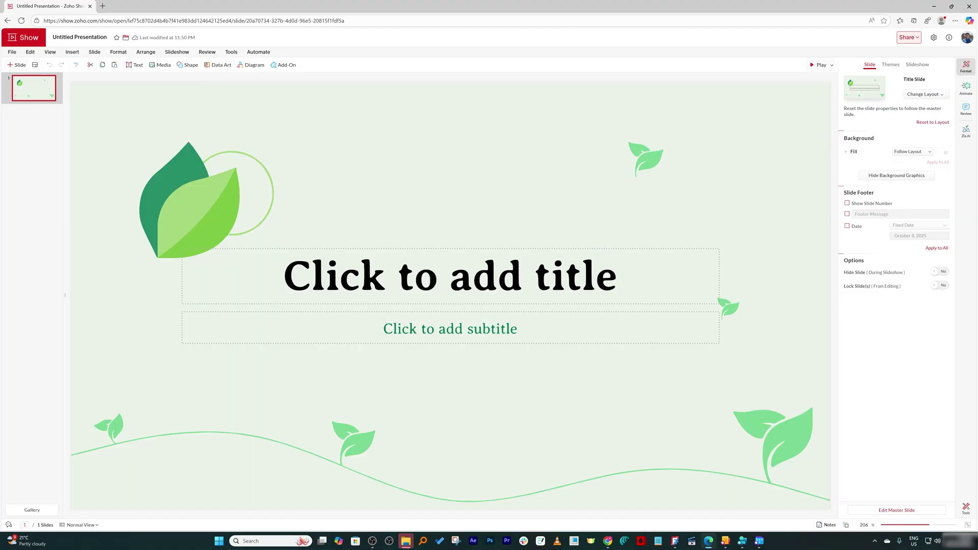
pyautogui.click(450, 276)
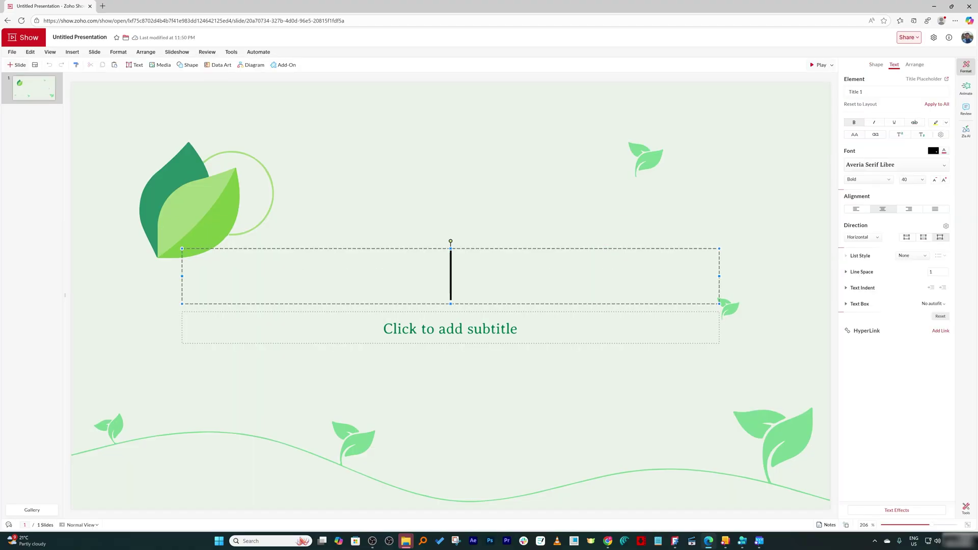
pyautogui.write('Welco')
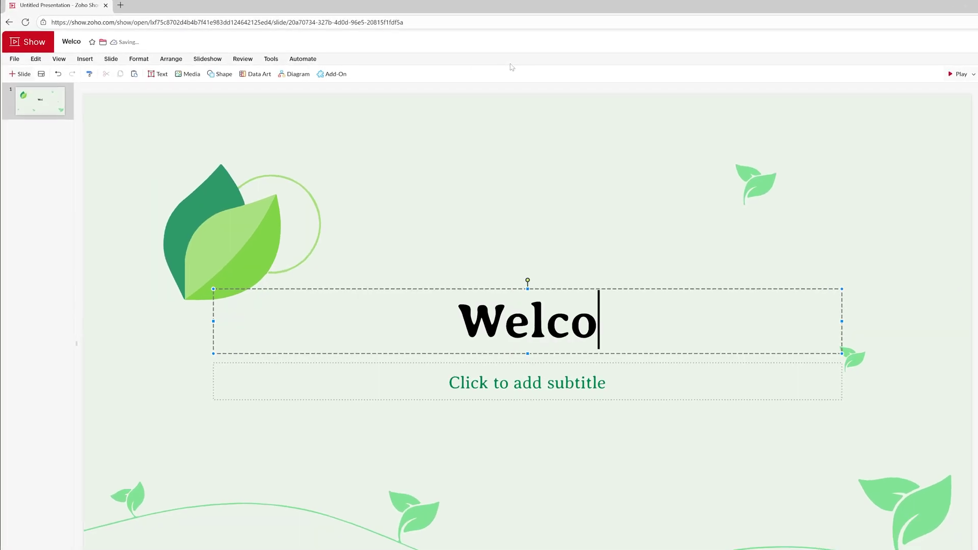
pyautogui.write('me ')
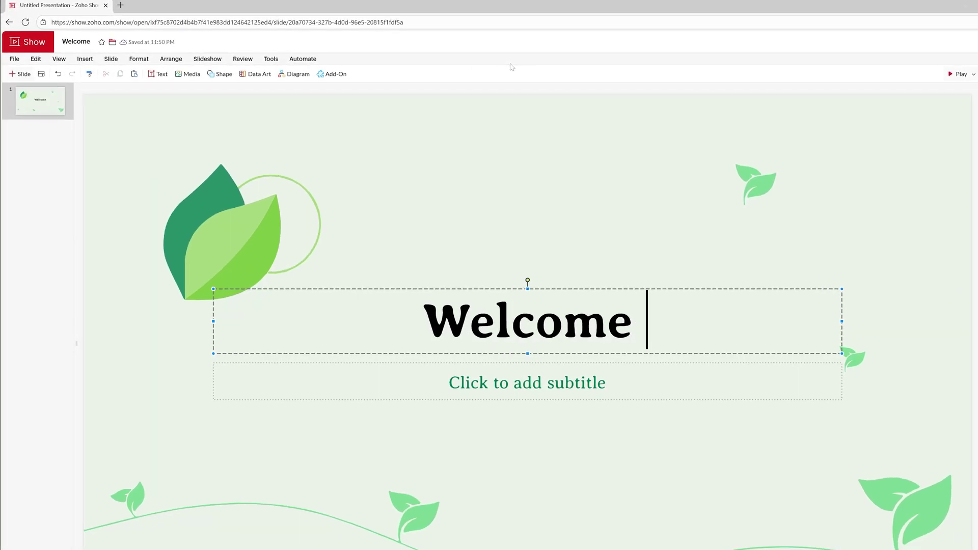
pyautogui.write('to Zoho Show')
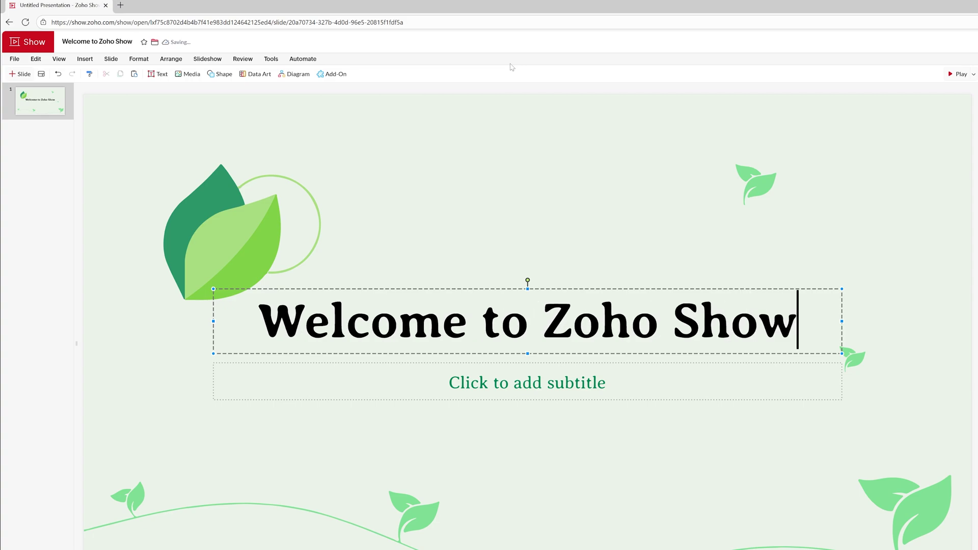
pyautogui.press('Escape')
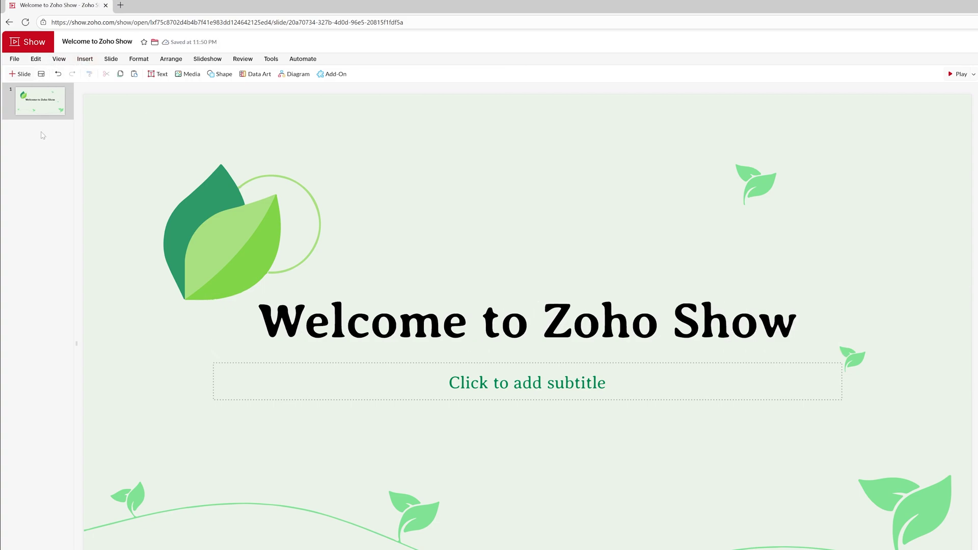
# Add more slides, including Comparison and Title Slide layouts, for seven slides in total.
pyautogui.click(19, 74)
pyautogui.click(19, 73)
pyautogui.click(19, 74)
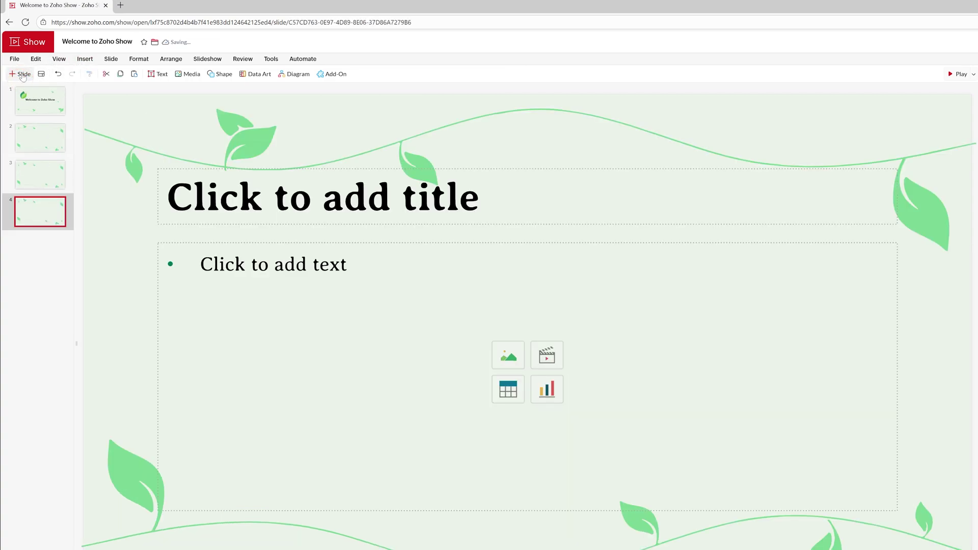
pyautogui.click(19, 74)
pyautogui.click(49, 149)
pyautogui.click(48, 99)
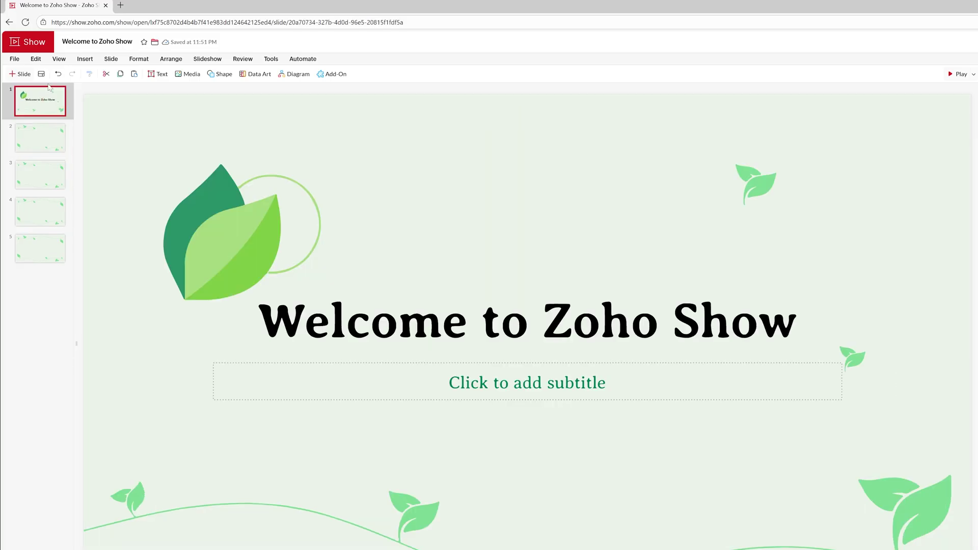
pyautogui.click(41, 74)
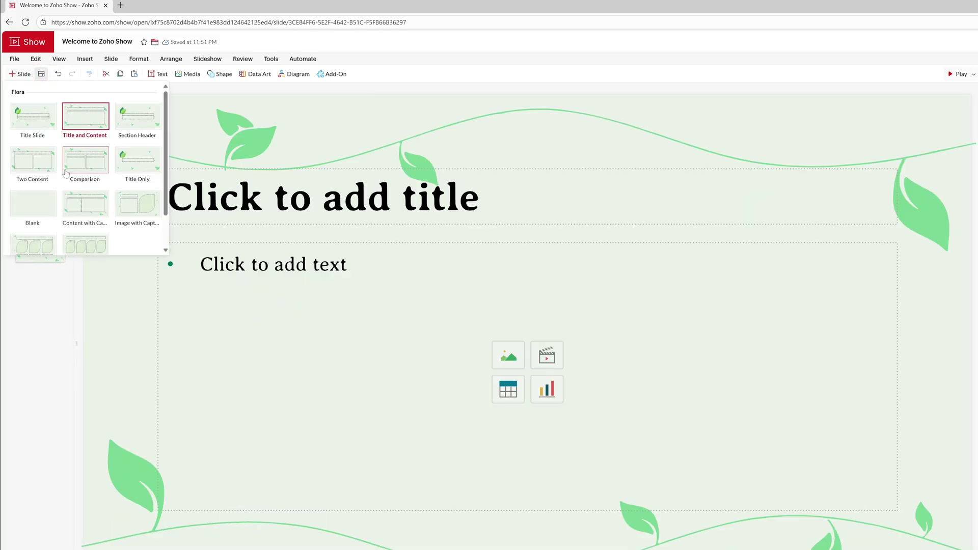
pyautogui.click(95, 173)
pyautogui.hotkey('ctrl', 'm')
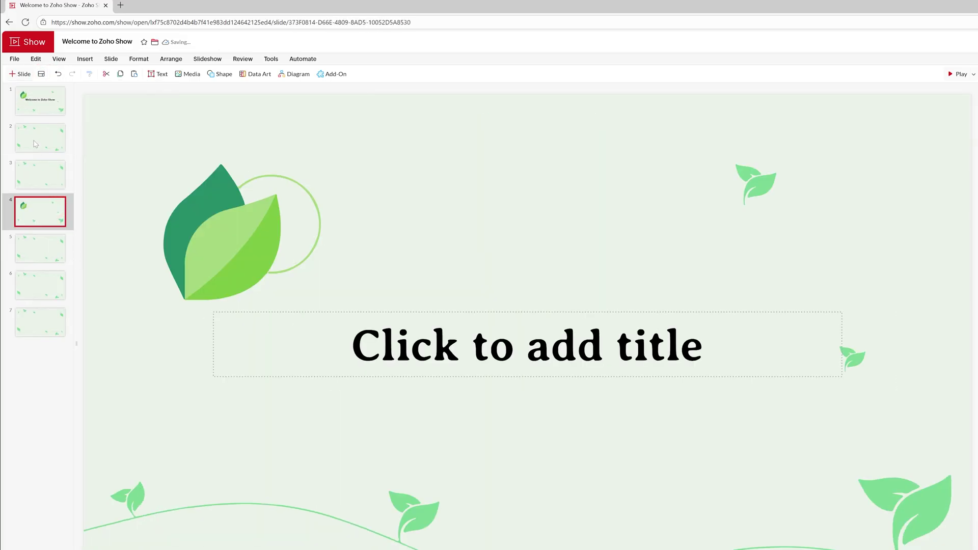
pyautogui.click(36, 108)
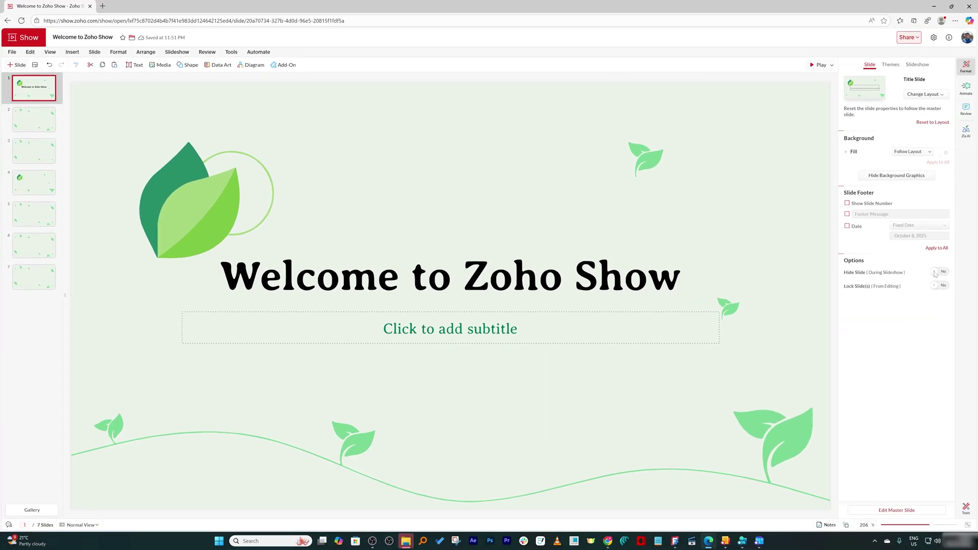
pyautogui.click(915, 511)
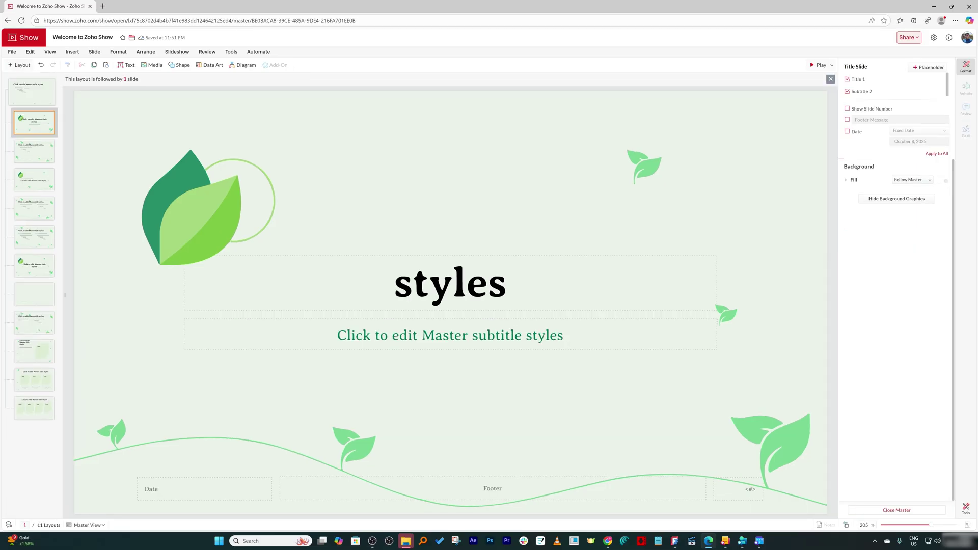
pyautogui.click(896, 510)
pyautogui.click(94, 52)
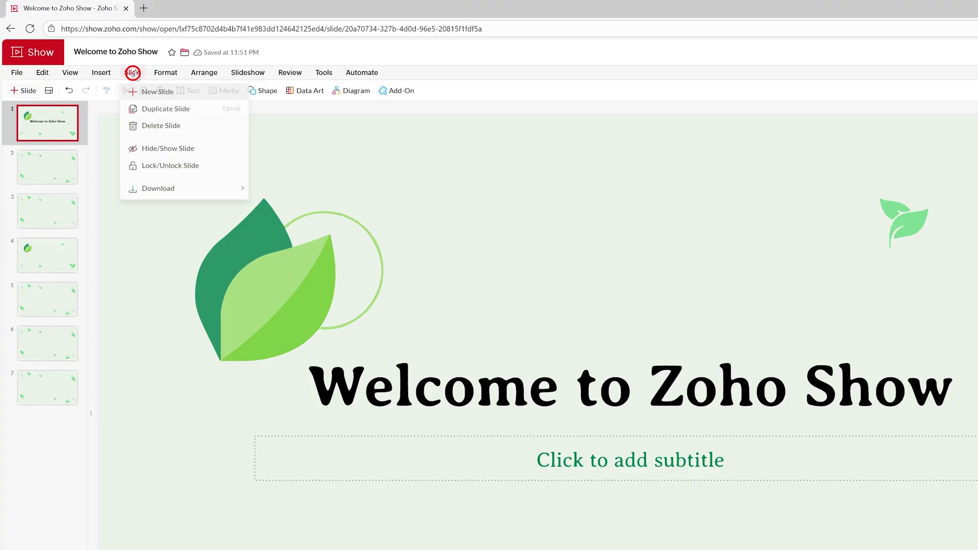
pyautogui.moveTo(109, 58)
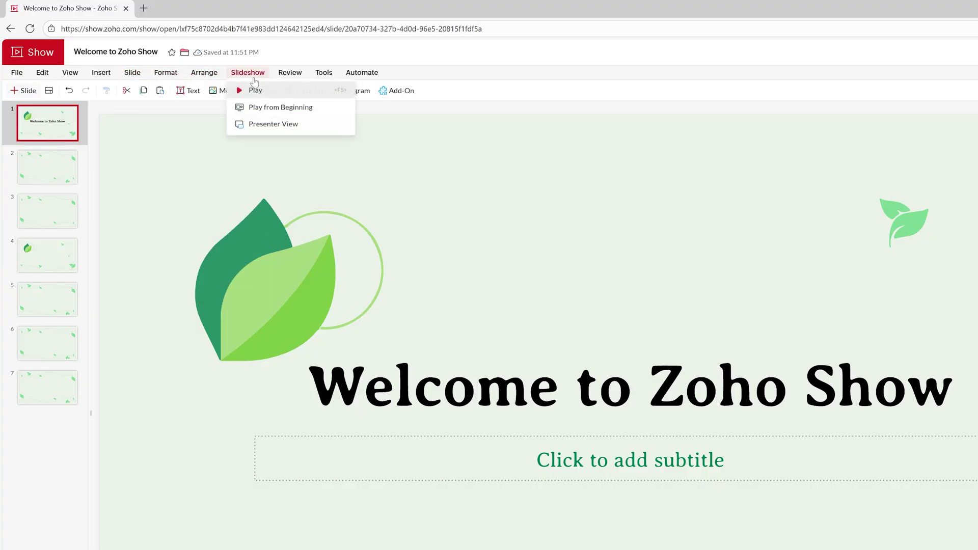
pyautogui.click(254, 90)
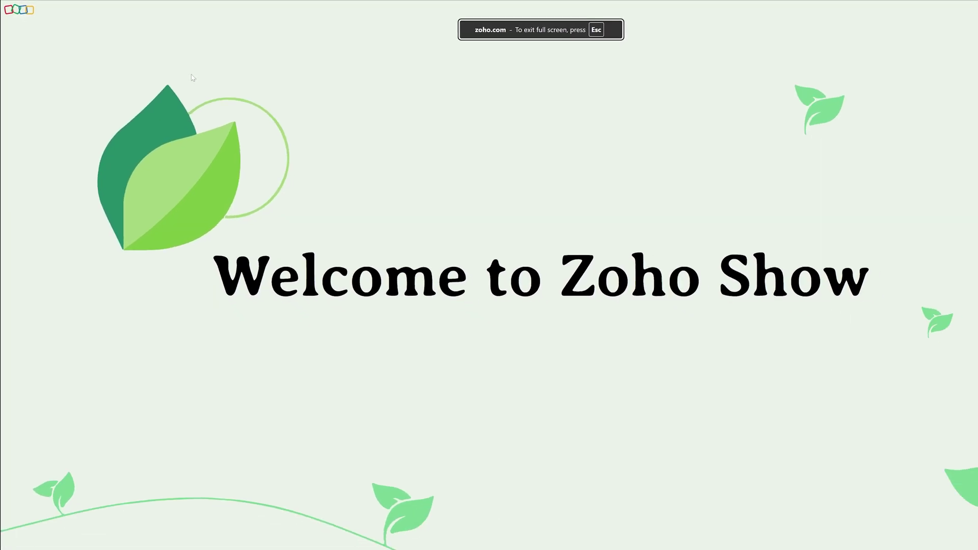
pyautogui.click(264, 125)
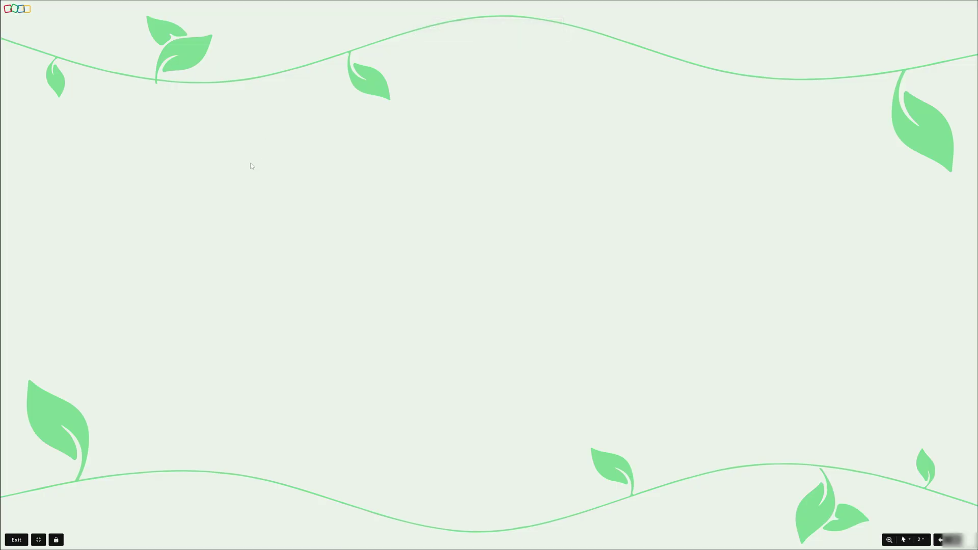
pyautogui.press('Escape')
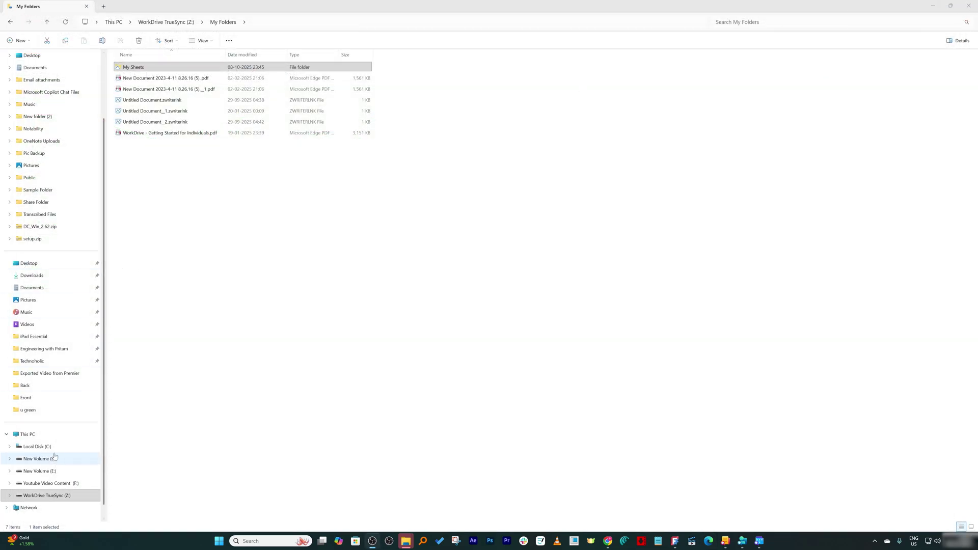
# Look inside the WorkDrive TrueSync (Z:) drive, then close File Explorer and launch Chrome.
pyautogui.click(45, 435)
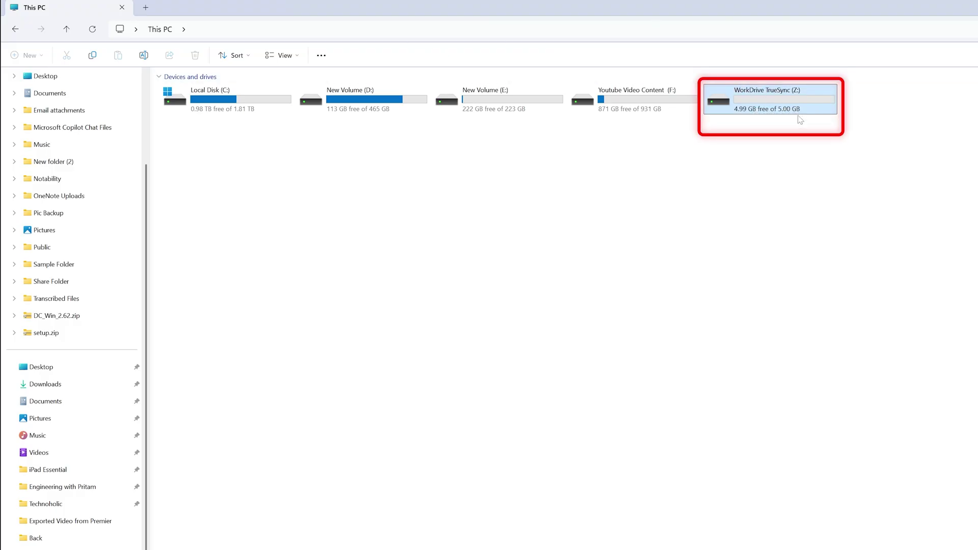
pyautogui.doubleClick(805, 93)
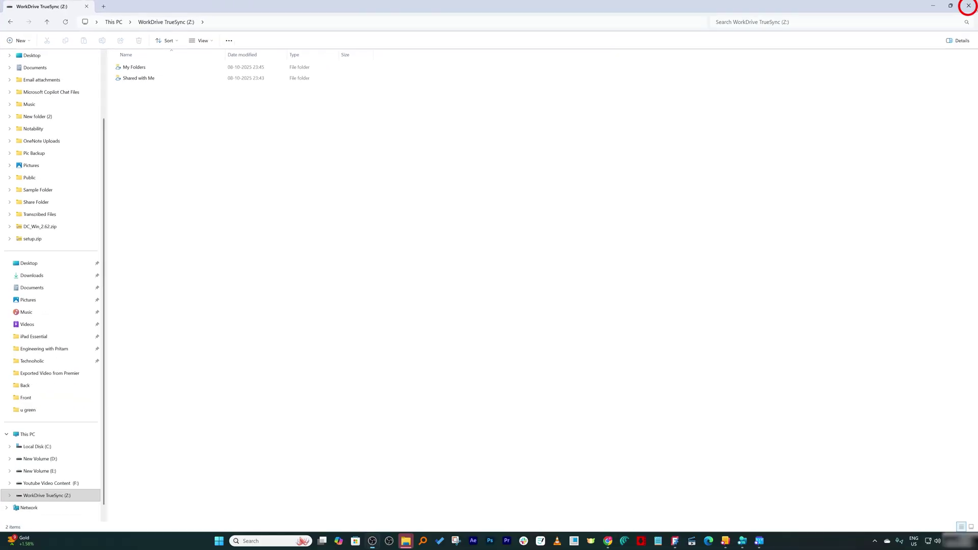
pyautogui.click(968, 6)
pyautogui.click(608, 541)
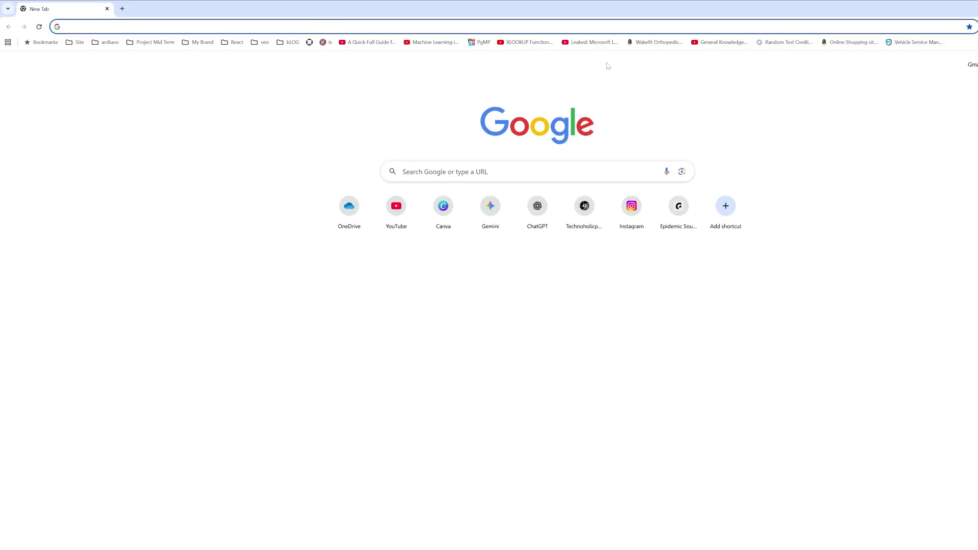
# Go to the Zoho website via the 'zoho' address-bar suggestion.
pyautogui.write('zoho')
pyautogui.press('Down')
pyautogui.press('Down')
pyautogui.press('Down')
pyautogui.press('Down')
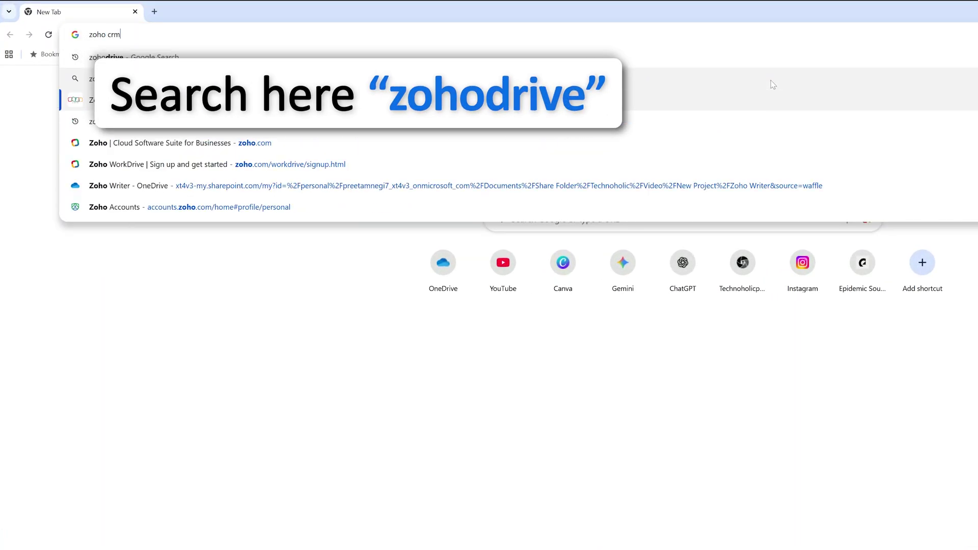
pyautogui.press('Return')
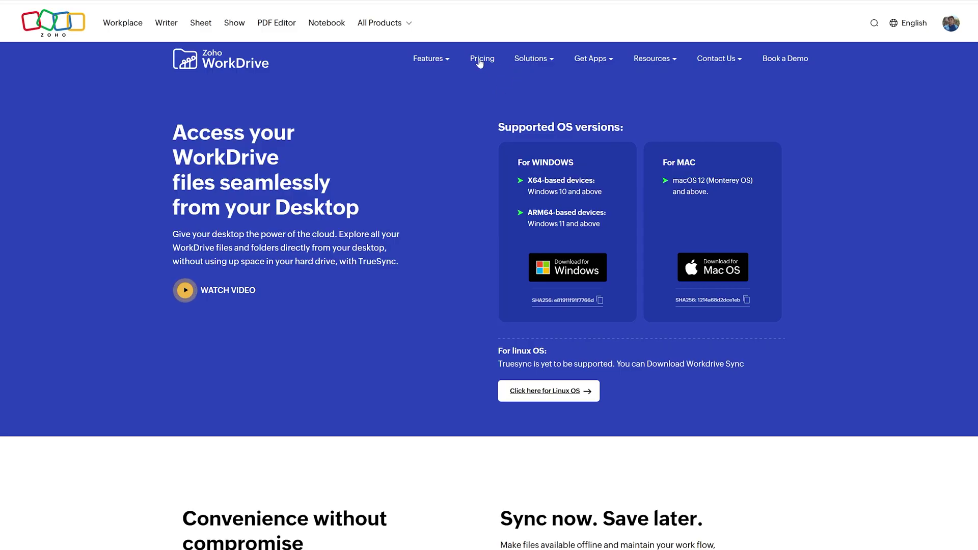
# Open the WorkDrive pricing page and review the Starter, Team and Business plans.
pyautogui.click(479, 59)
pyautogui.scroll(-3, 244, 309)
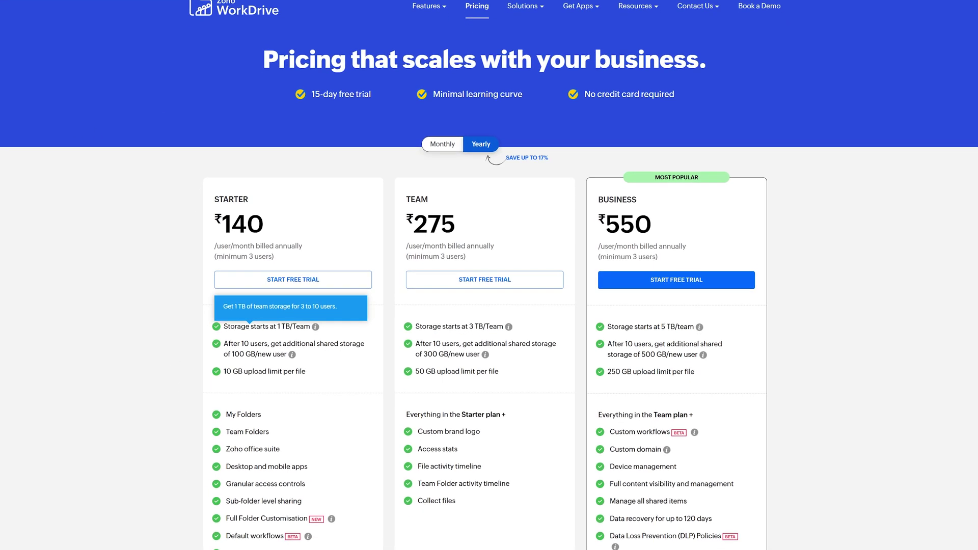
pyautogui.scroll(-2, 243, 308)
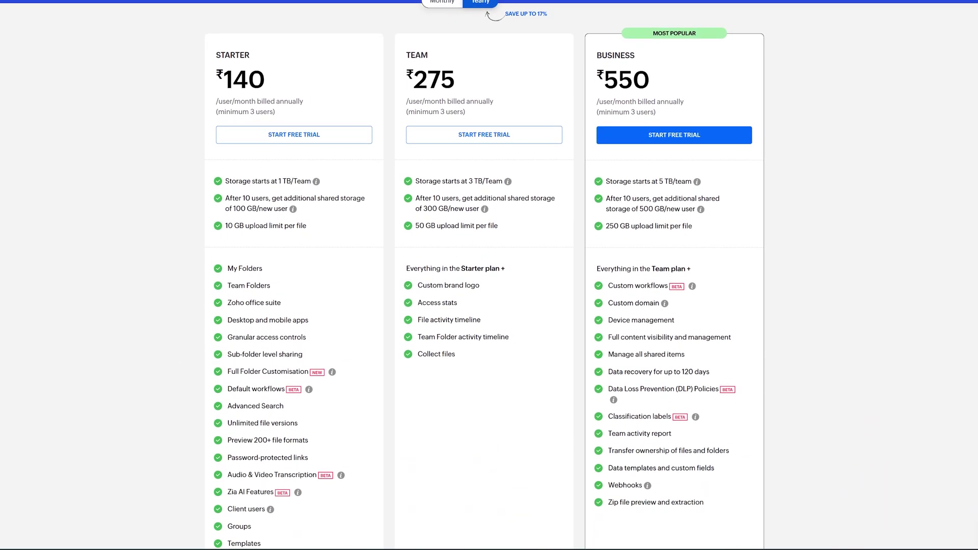
pyautogui.scroll(3, 469, 95)
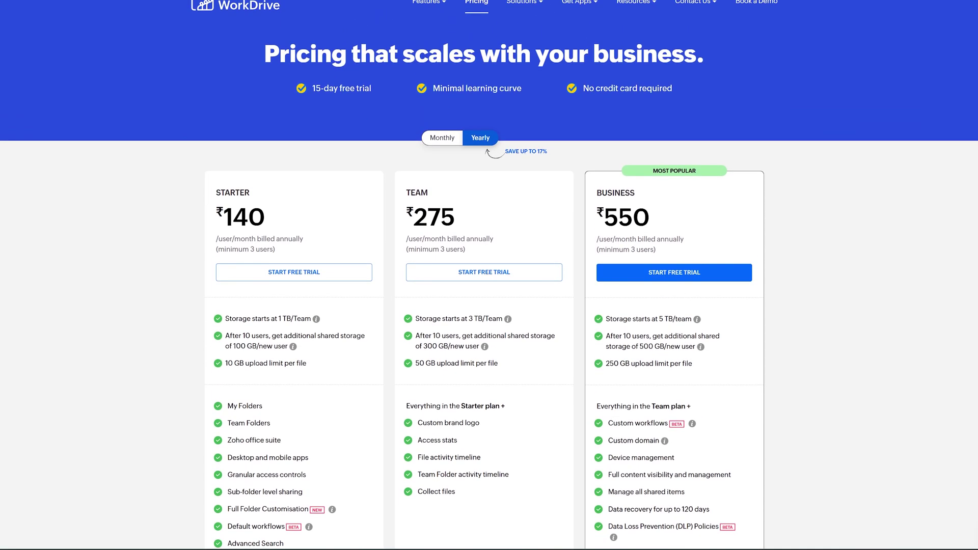
pyautogui.moveTo(316, 321)
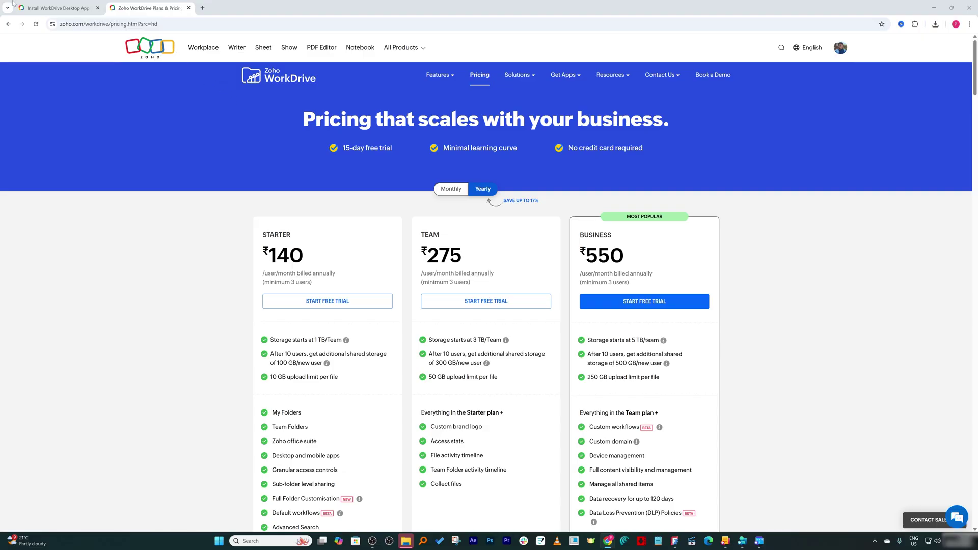
pyautogui.click(43, 4)
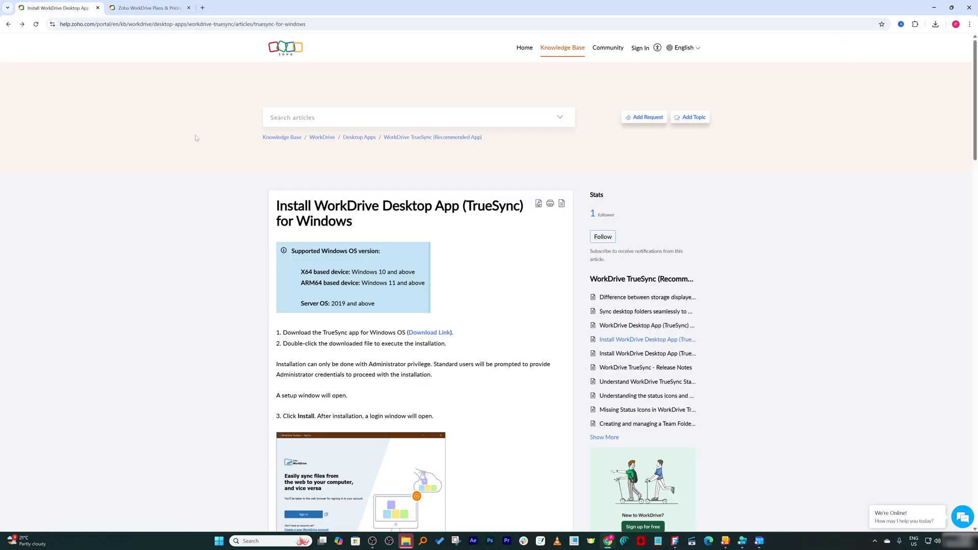
pyautogui.click(132, 8)
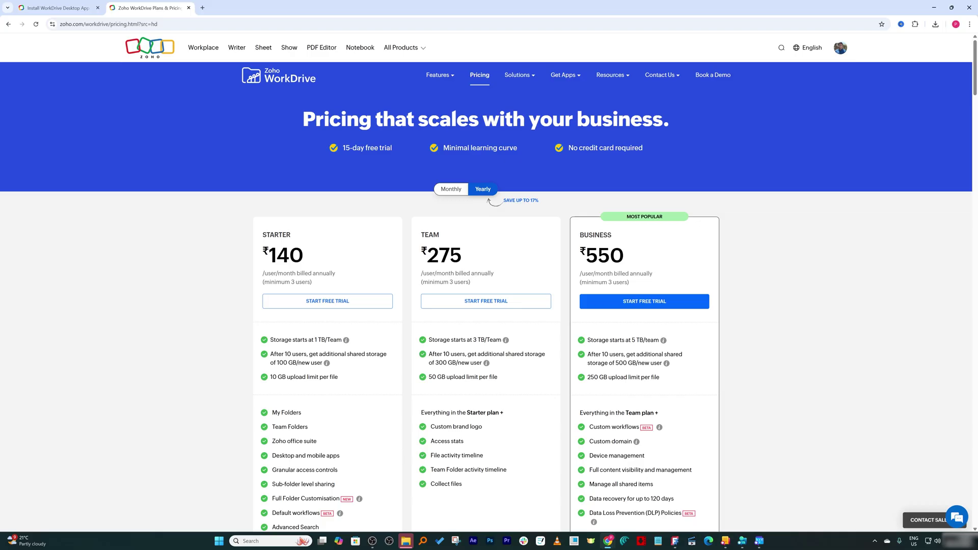